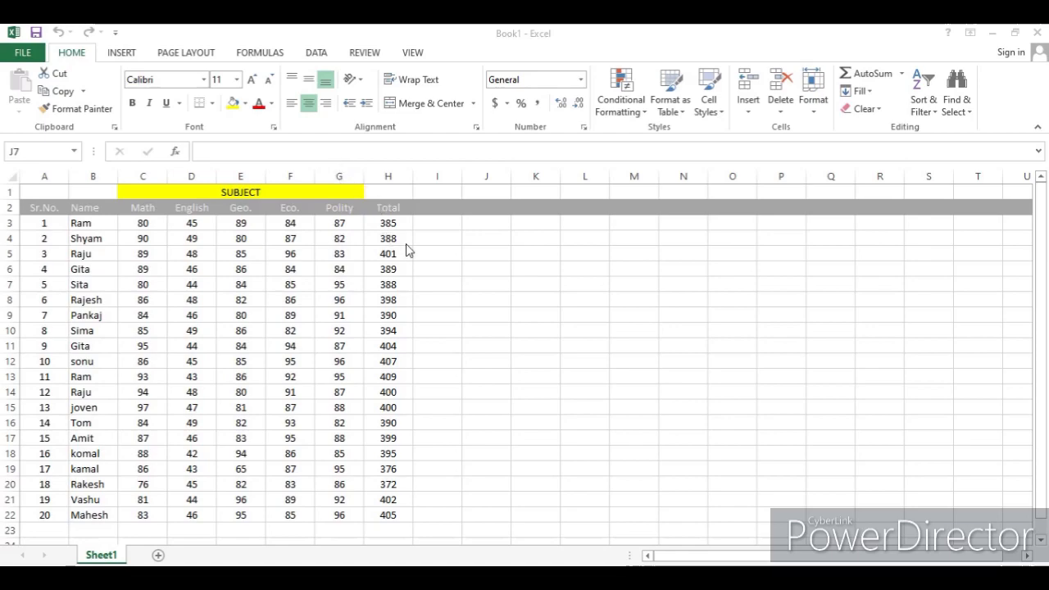
# - Select the Polity column and highlight its values greater than 90 with light red fill and dark red text
pyautogui.click(339, 168)
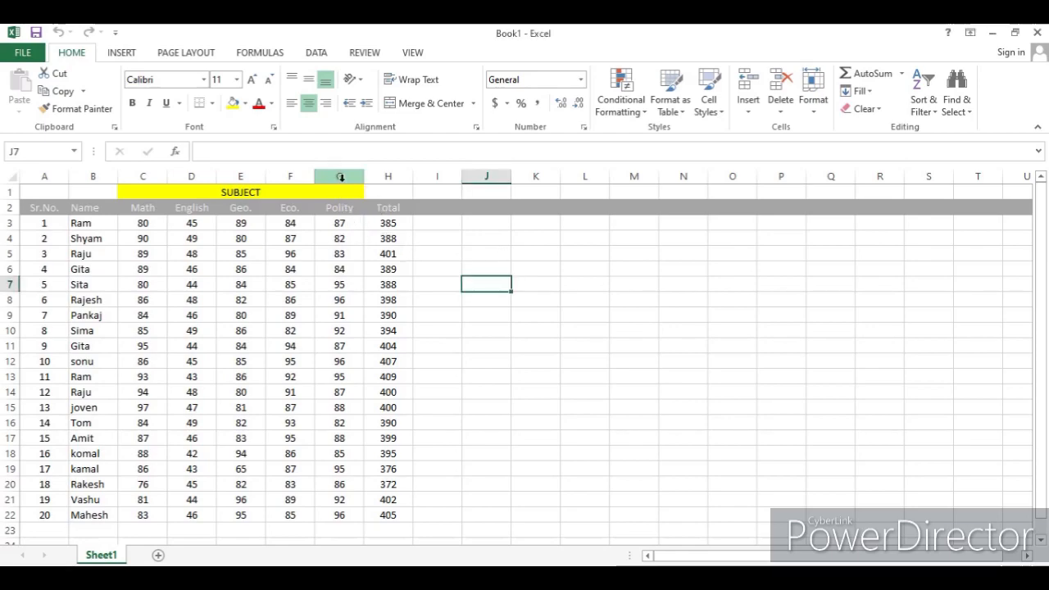
pyautogui.click(339, 177)
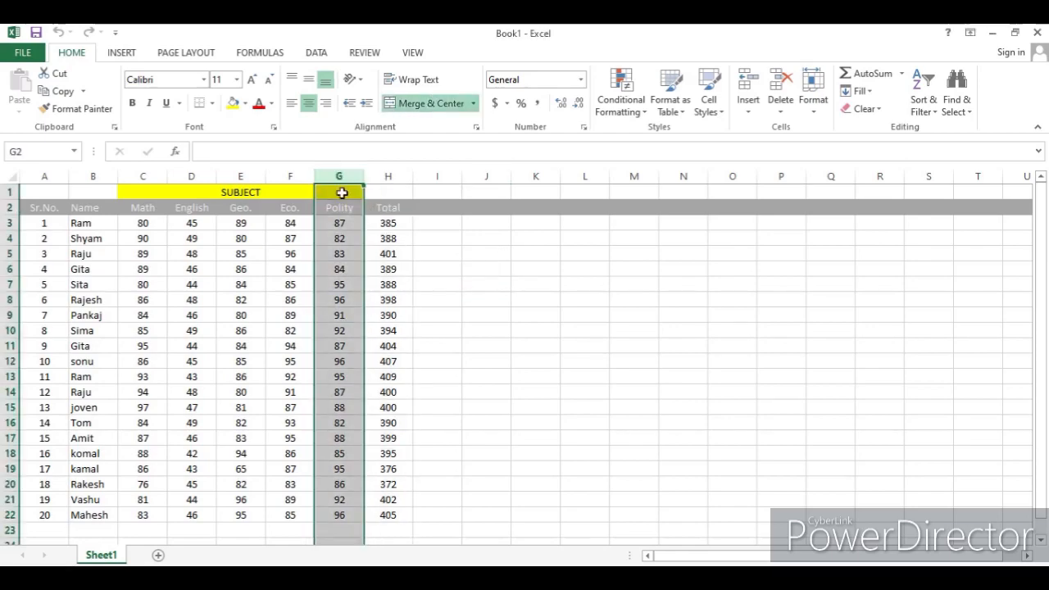
pyautogui.click(626, 111)
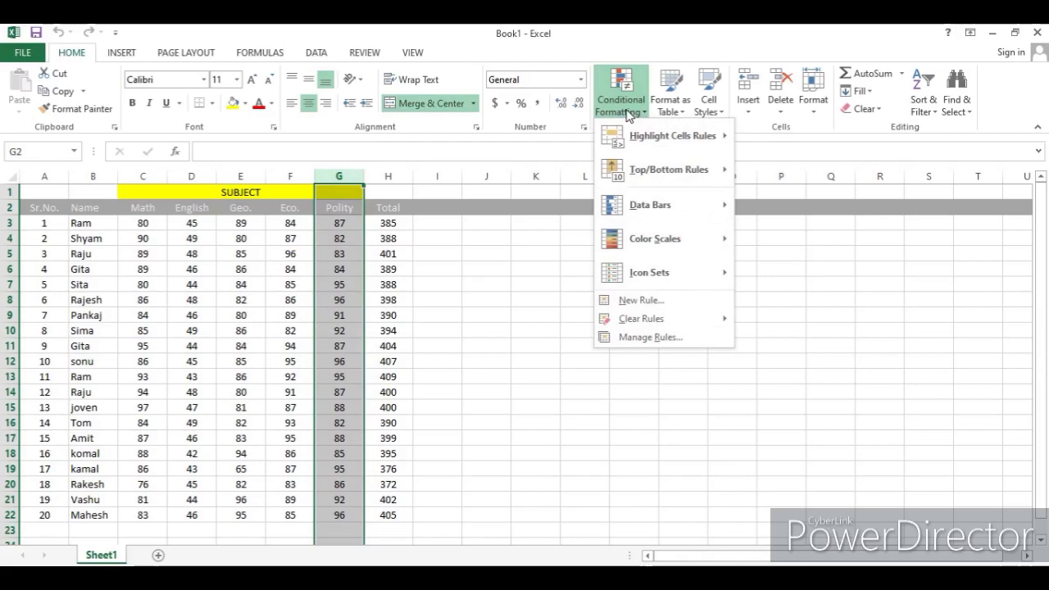
pyautogui.moveTo(645, 136)
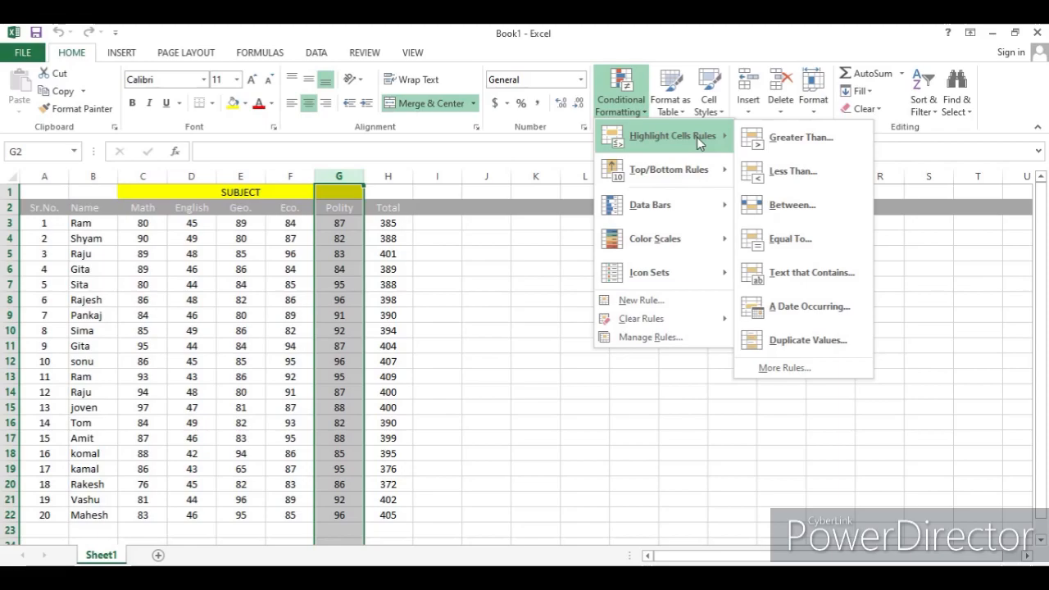
pyautogui.click(784, 138)
pyautogui.click(379, 326)
pyautogui.press('BackSpace')
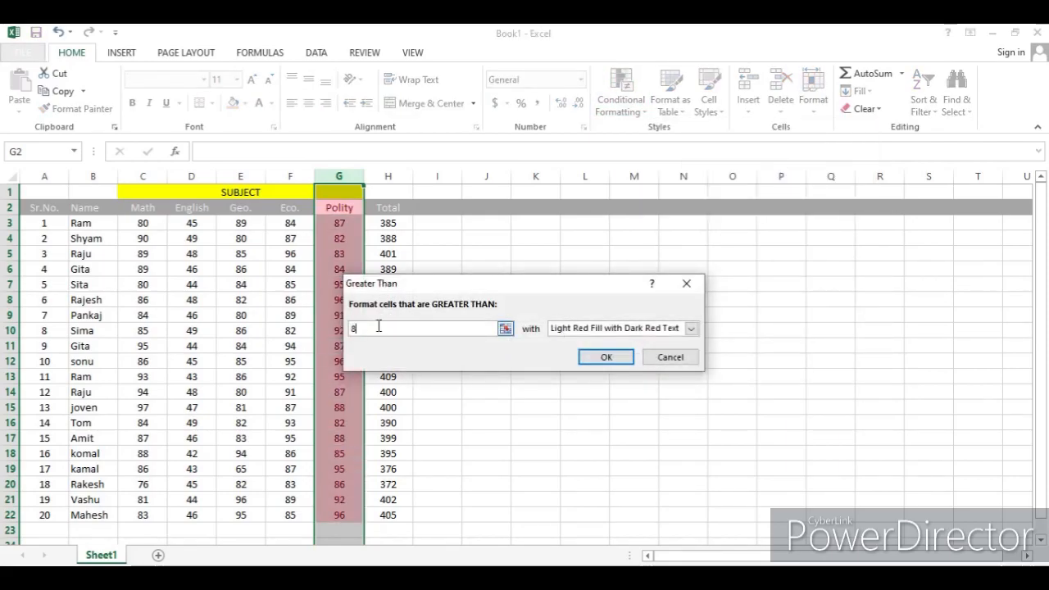
pyautogui.write('90')
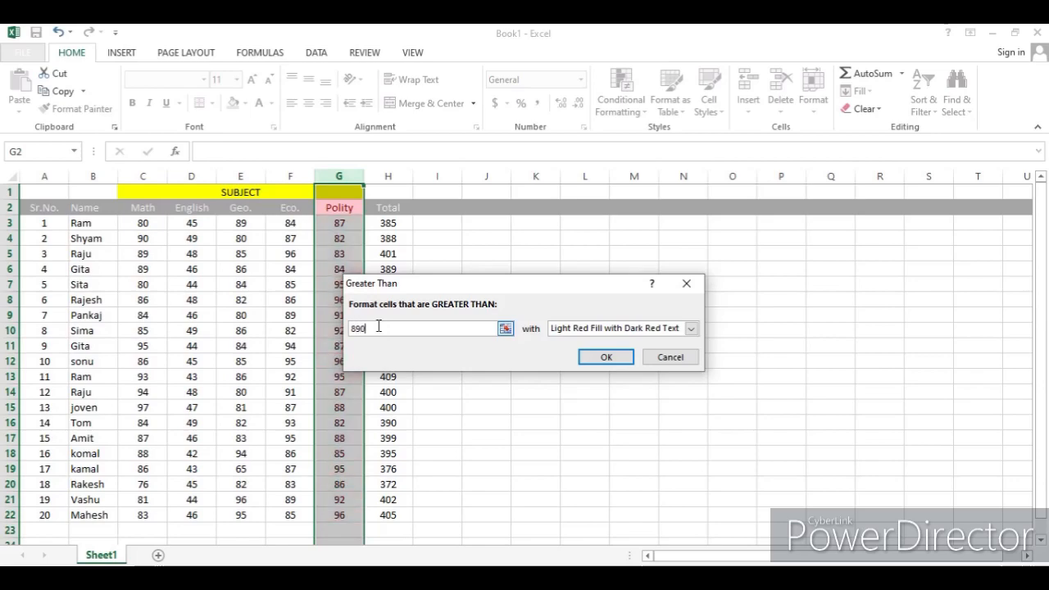
pyautogui.press('BackSpace')
pyautogui.press('BackSpace')
pyautogui.press('BackSpace')
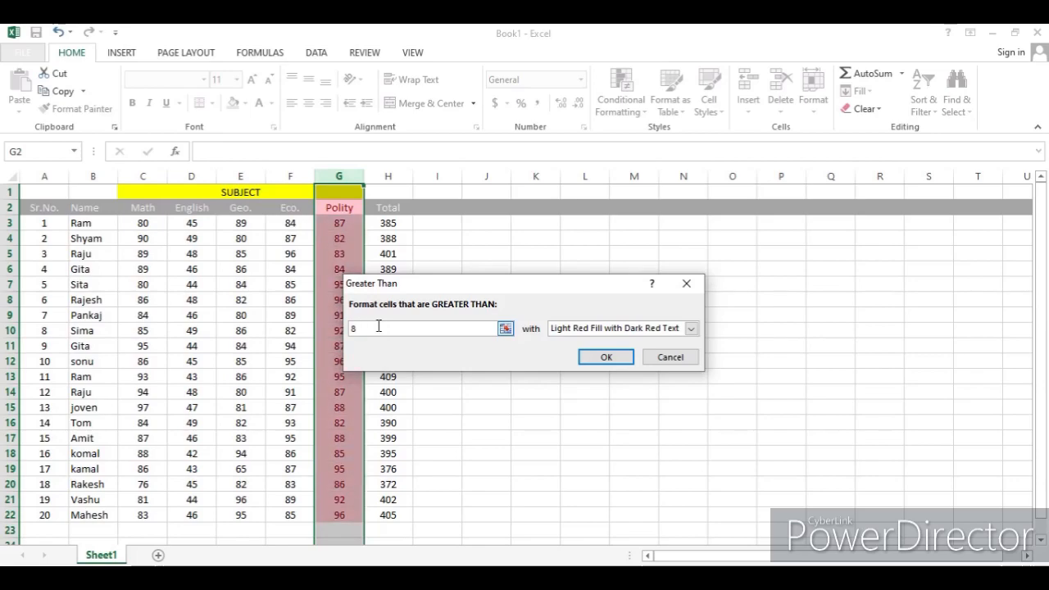
pyautogui.write('90')
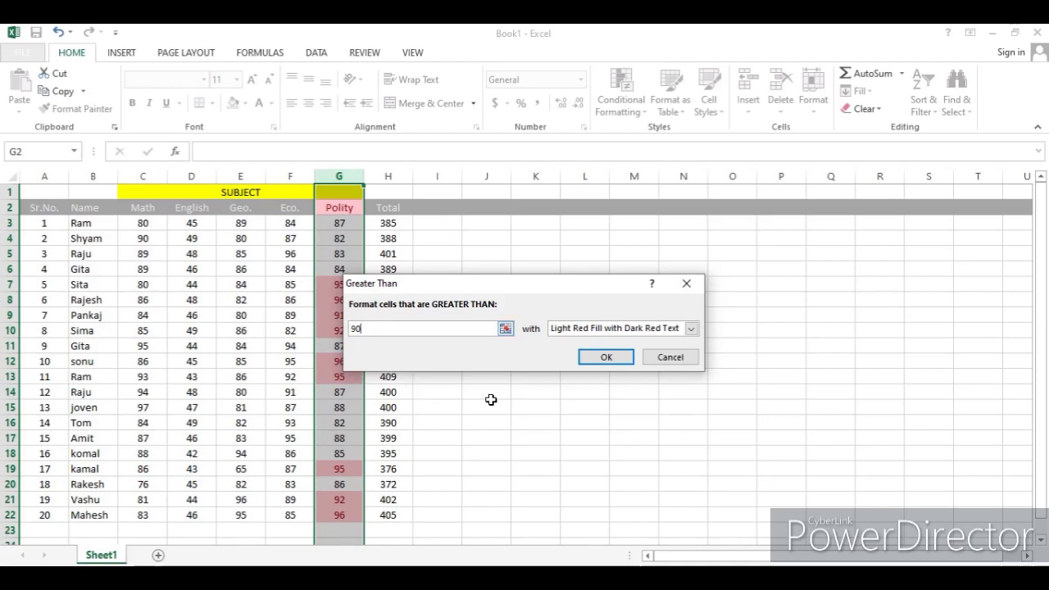
pyautogui.click(605, 358)
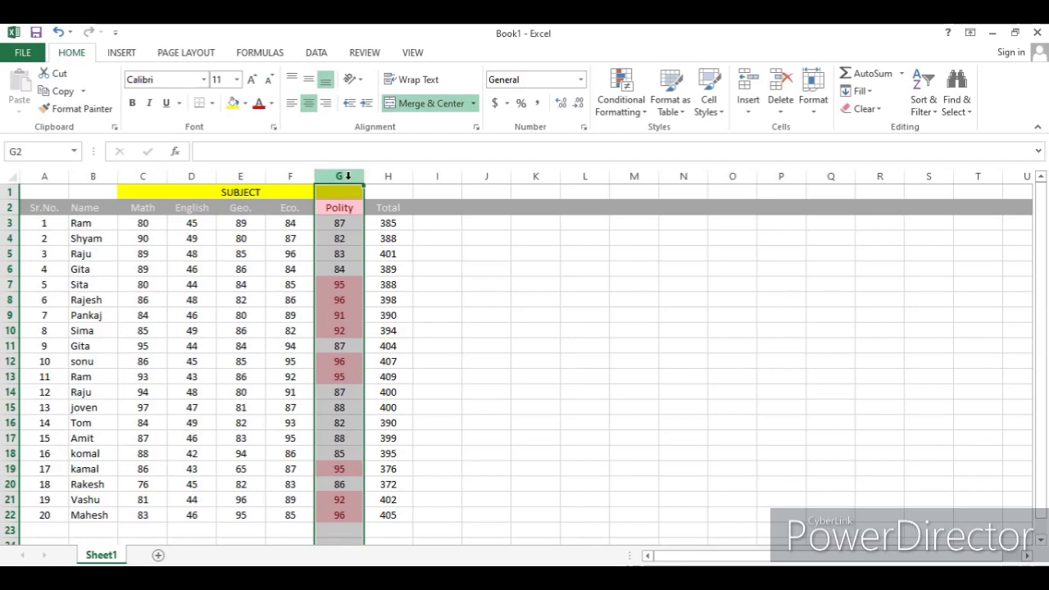
pyautogui.click(629, 115)
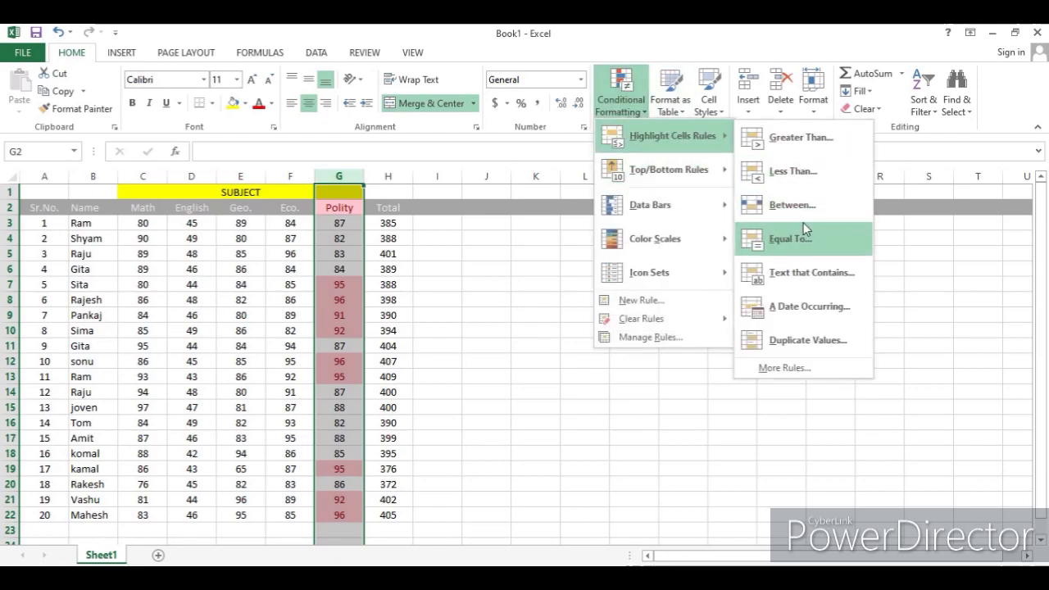
pyautogui.moveTo(667, 322)
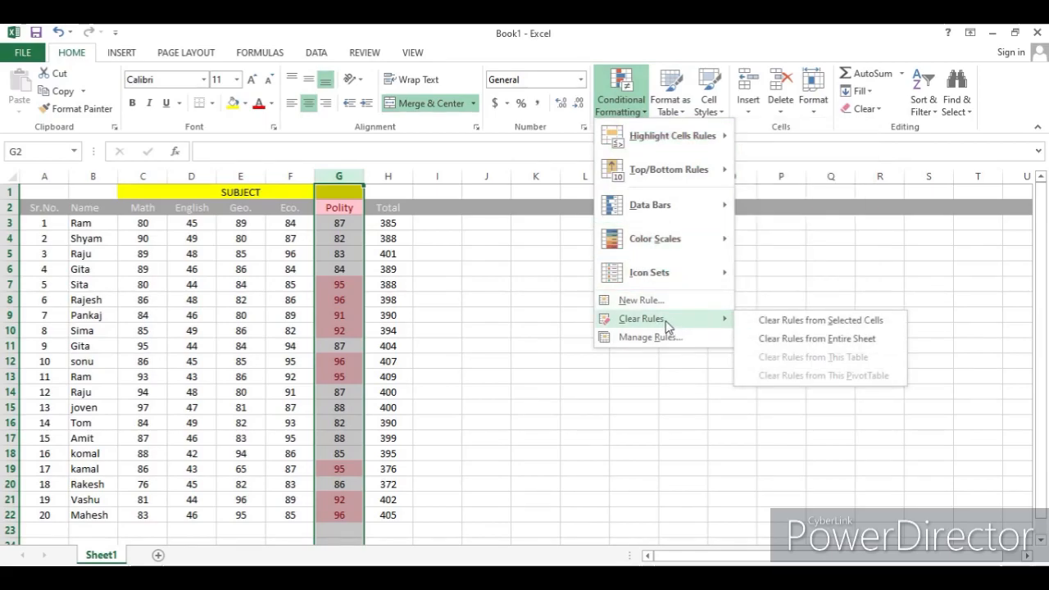
pyautogui.click(575, 408)
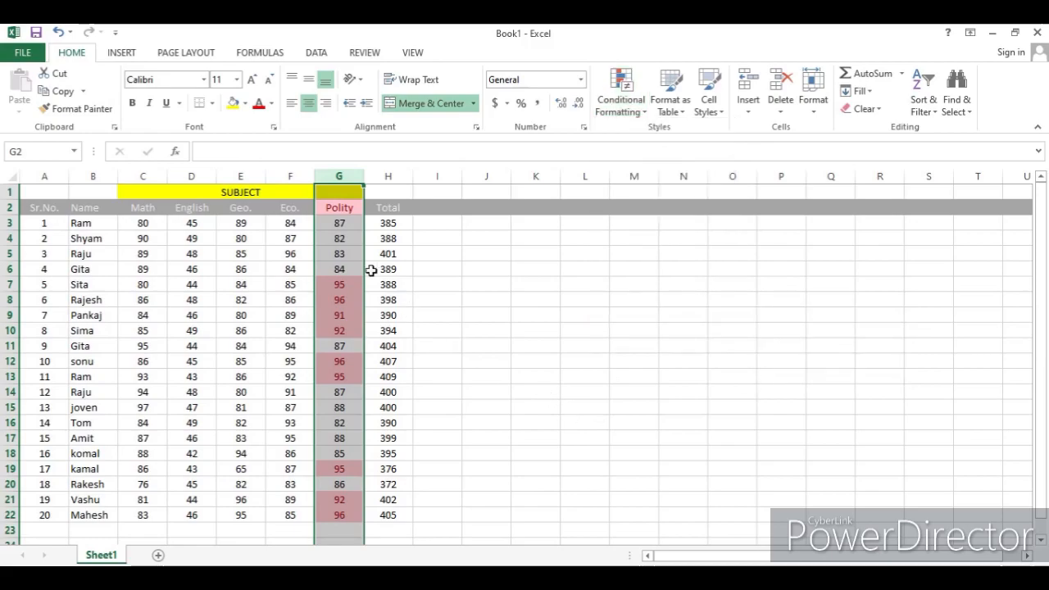
# - Clear the conditional formatting rules from the selected Polity column
pyautogui.click(627, 100)
pyautogui.moveTo(656, 324)
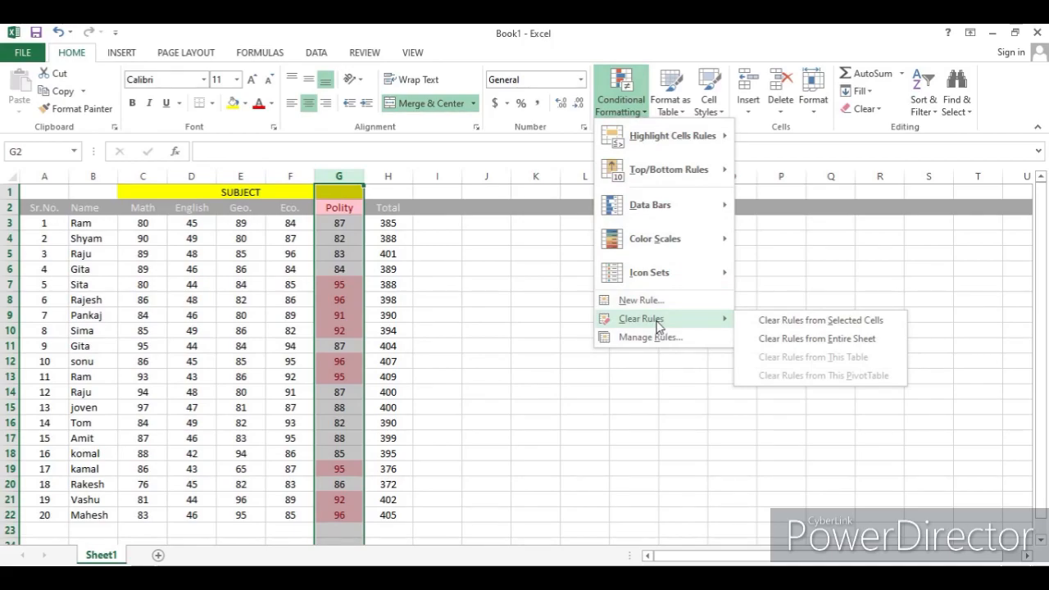
pyautogui.click(815, 324)
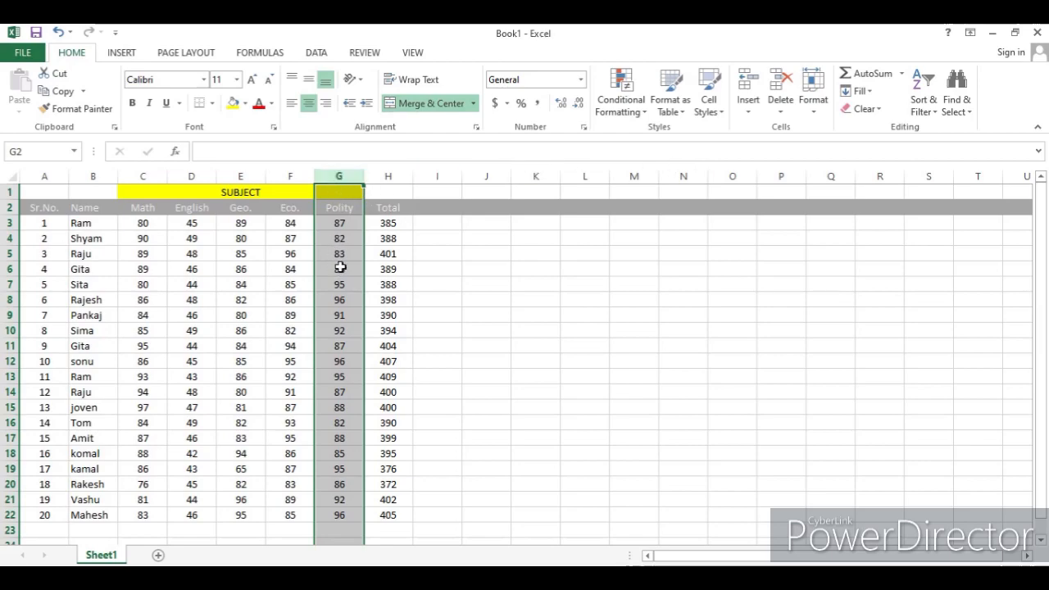
# - Highlight Polity values less than 80 with light red fill and dark red text
pyautogui.click(637, 116)
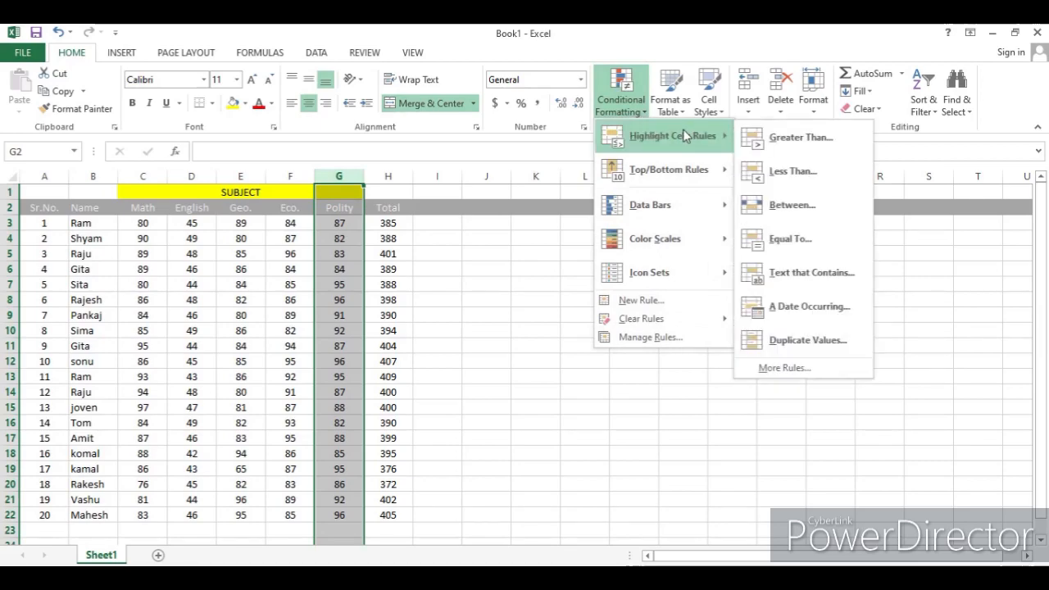
pyautogui.click(833, 173)
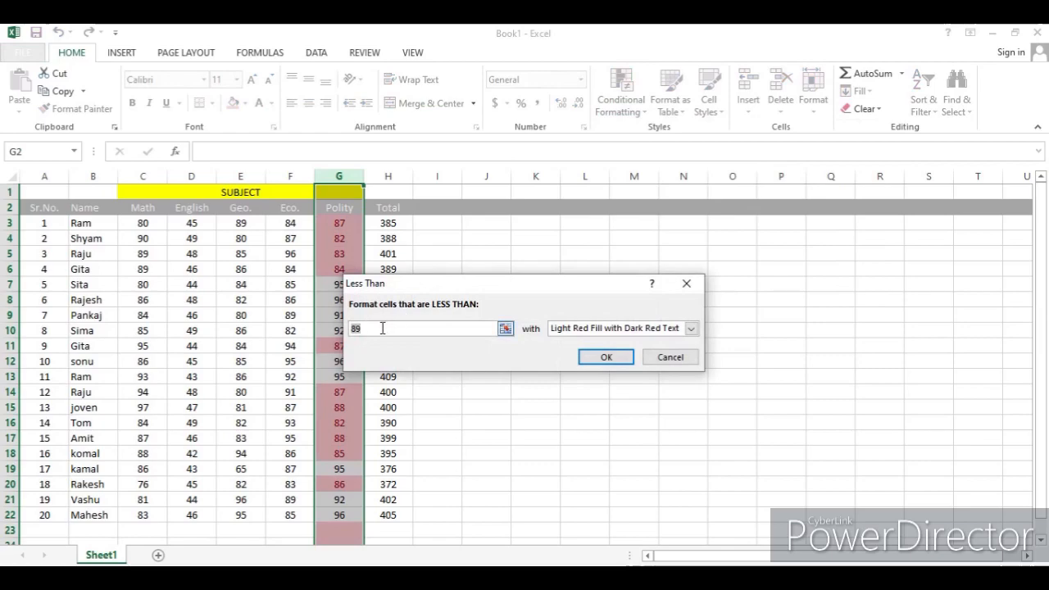
pyautogui.write('80')
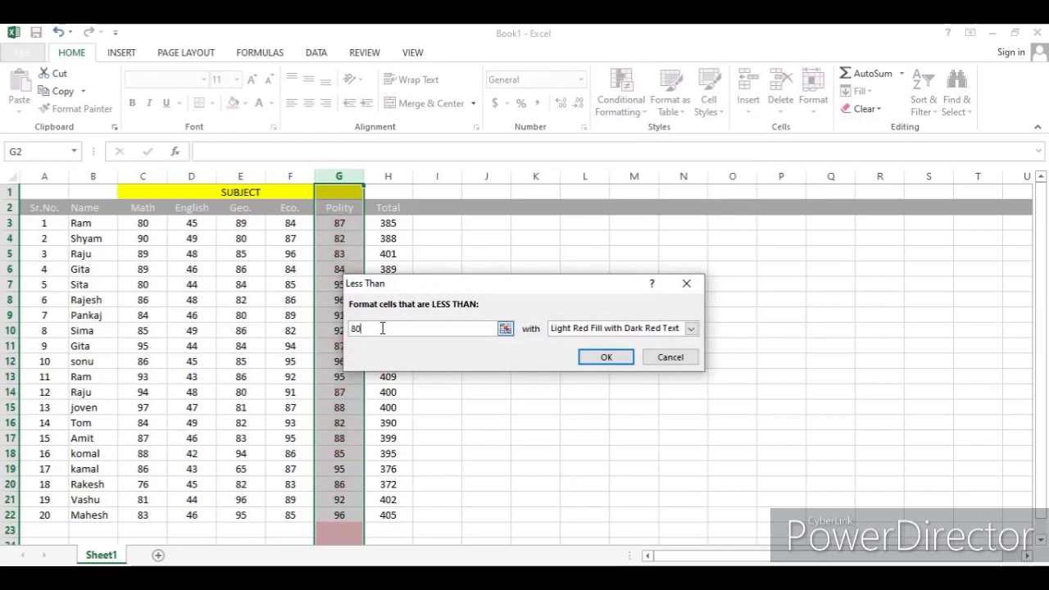
pyautogui.click(610, 358)
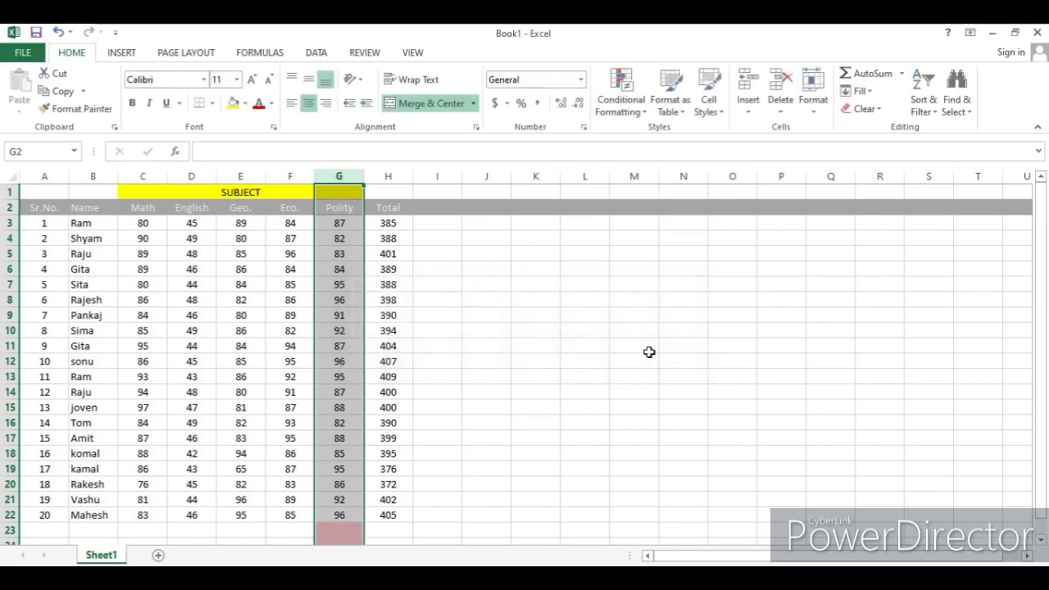
pyautogui.scroll(-2, 627, 344)
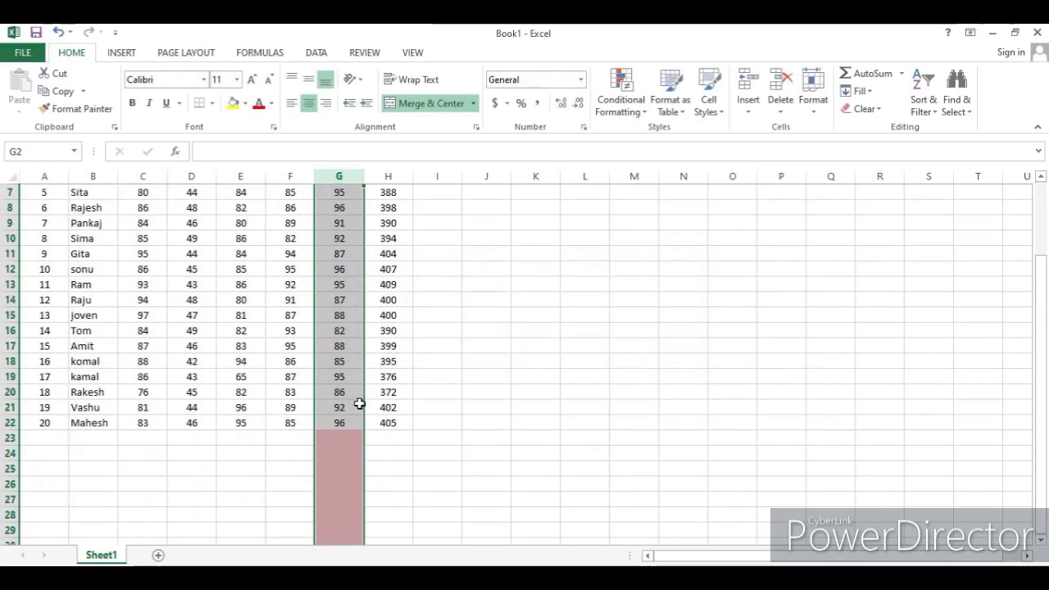
pyautogui.scroll(2, 328, 387)
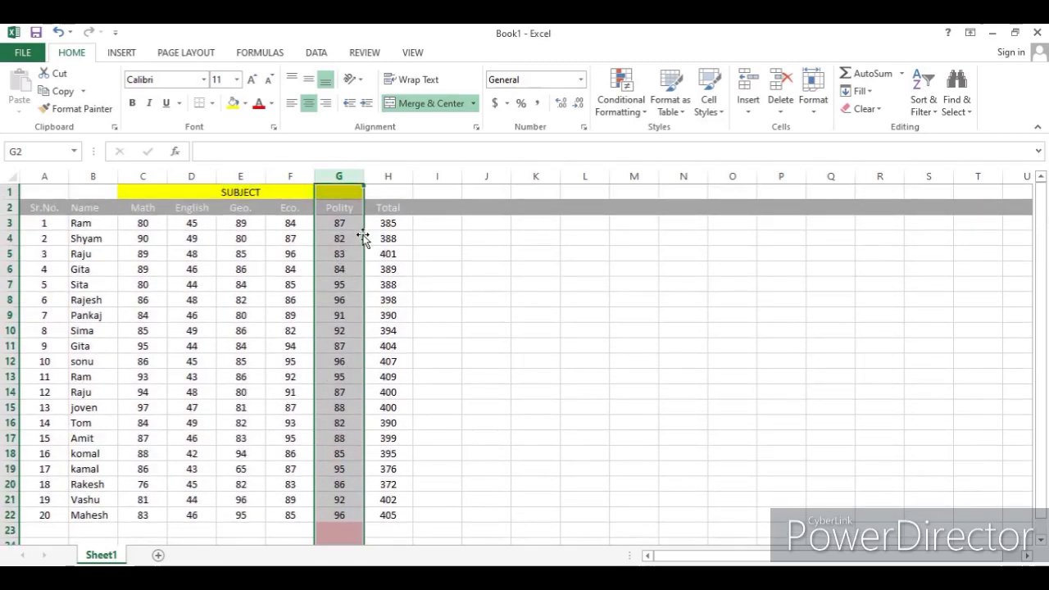
# - Select the Geo. column and highlight its values less than 80 with light red fill and dark red text
pyautogui.click(243, 172)
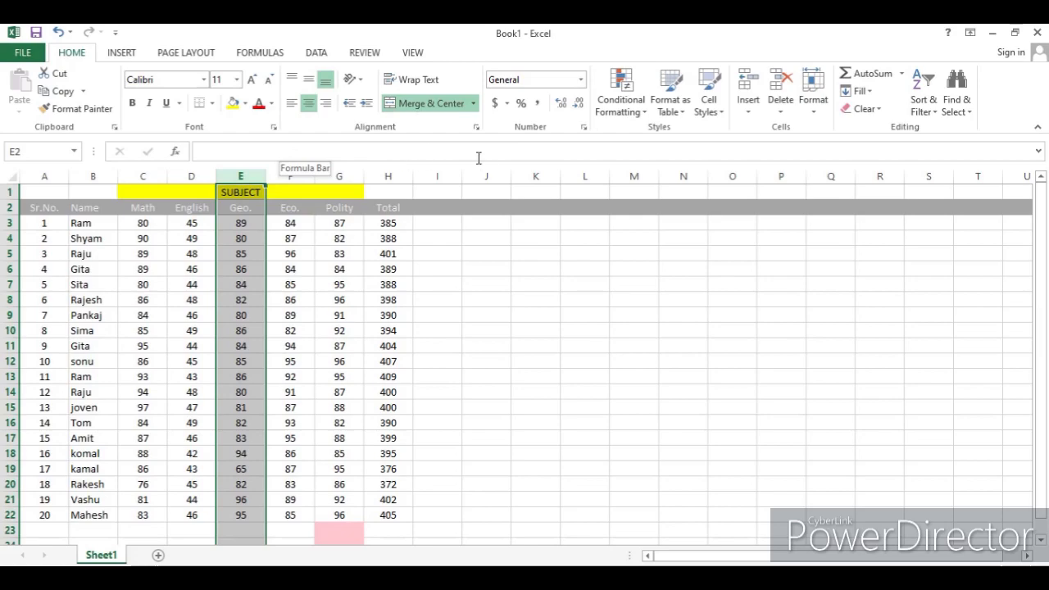
pyautogui.click(621, 105)
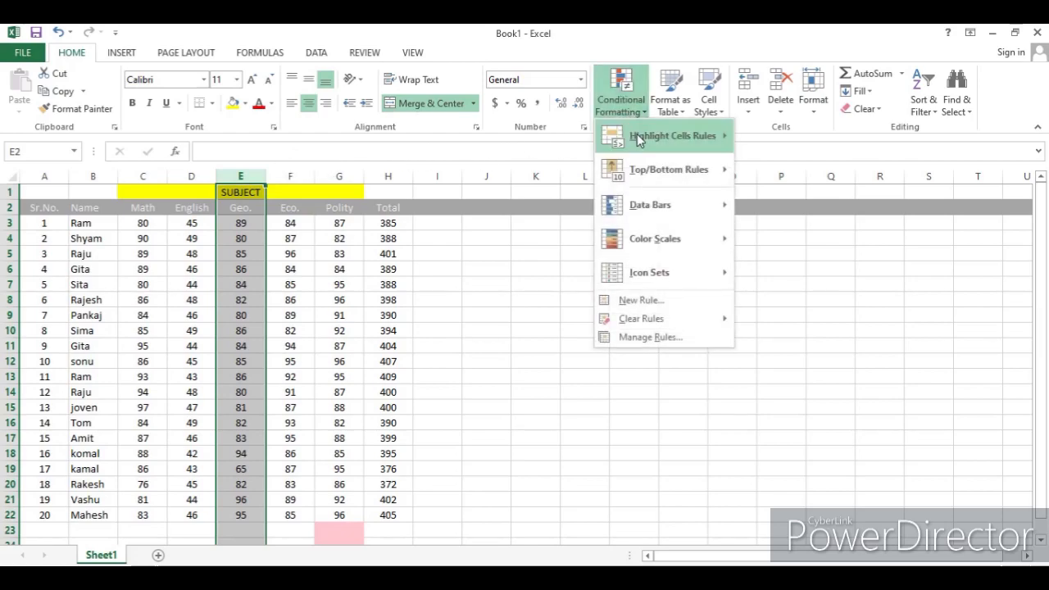
pyautogui.moveTo(637, 133)
pyautogui.click(785, 173)
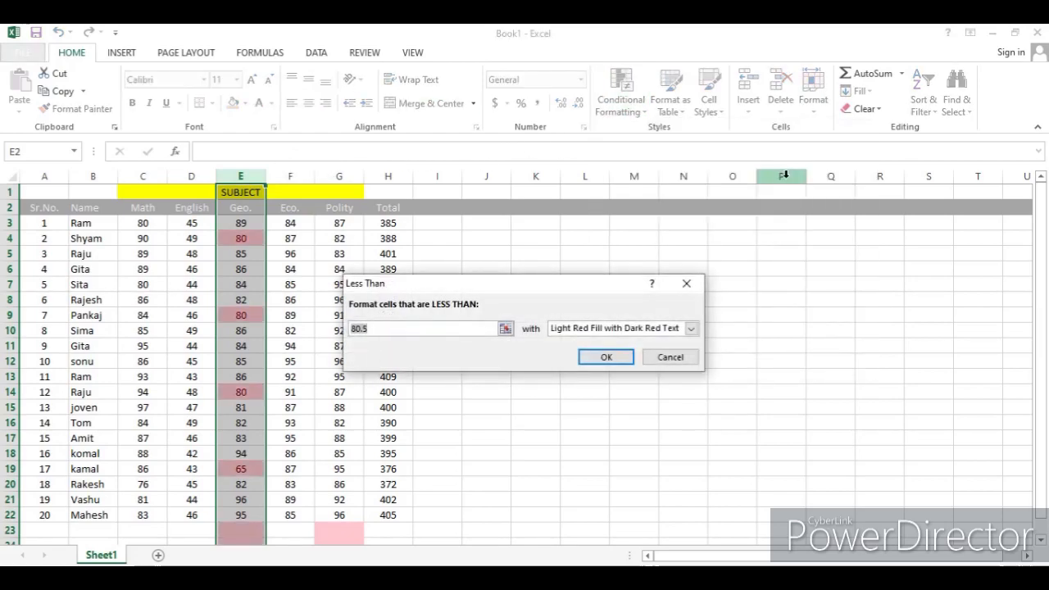
pyautogui.write('80')
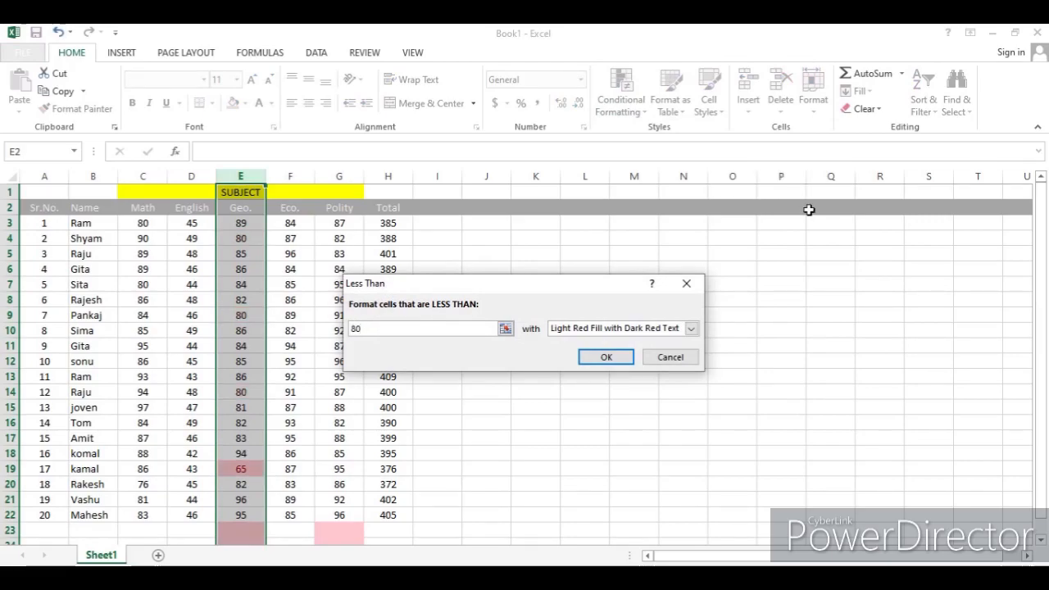
pyautogui.click(603, 357)
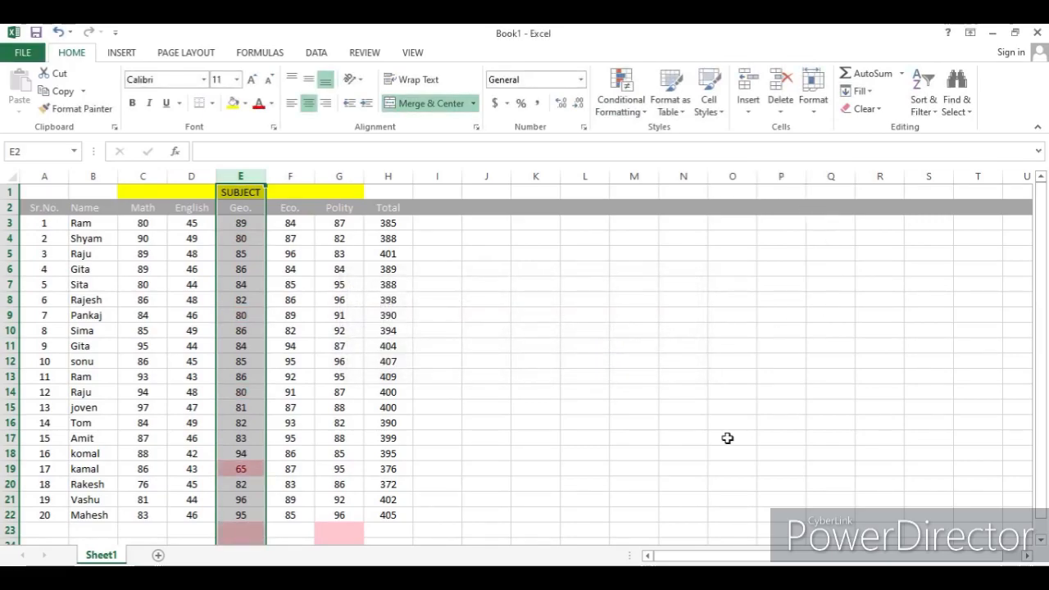
# - Clear the conditional formatting rules from the selected Geo. column
pyautogui.scroll(-2, 656, 410)
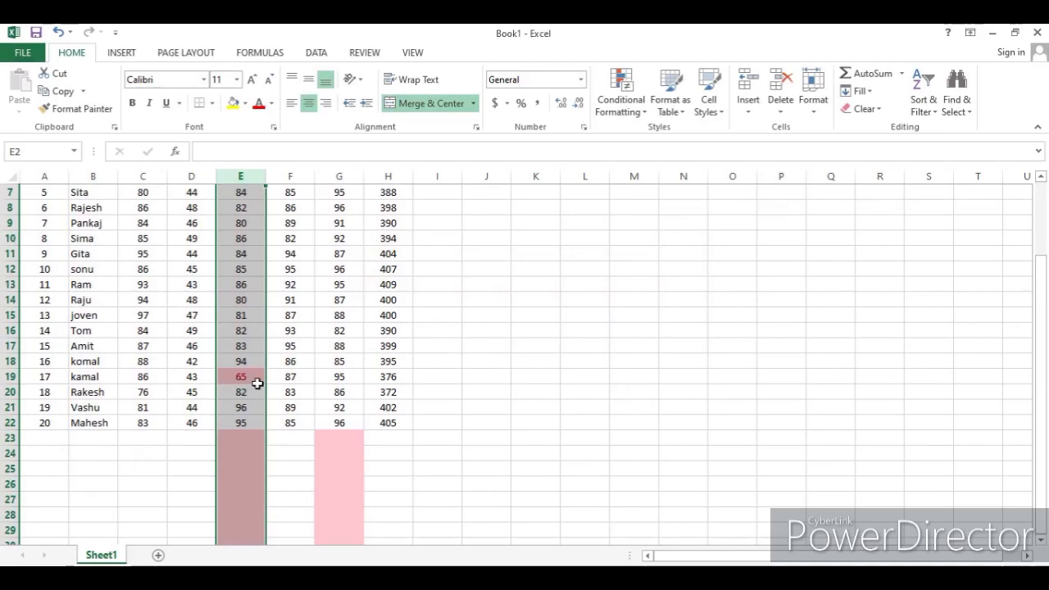
pyautogui.scroll(2, 584, 328)
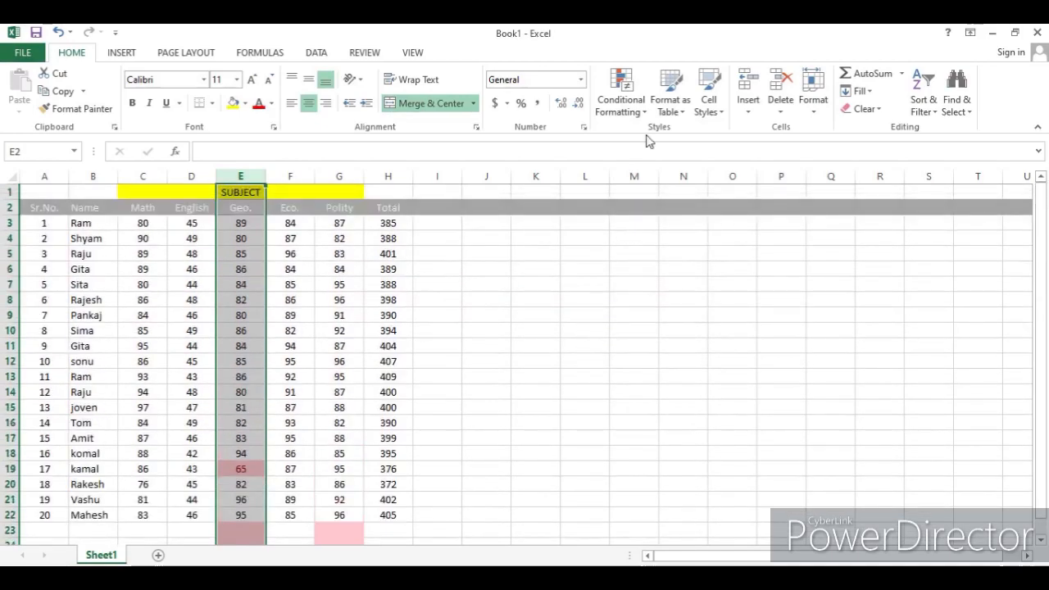
pyautogui.click(635, 107)
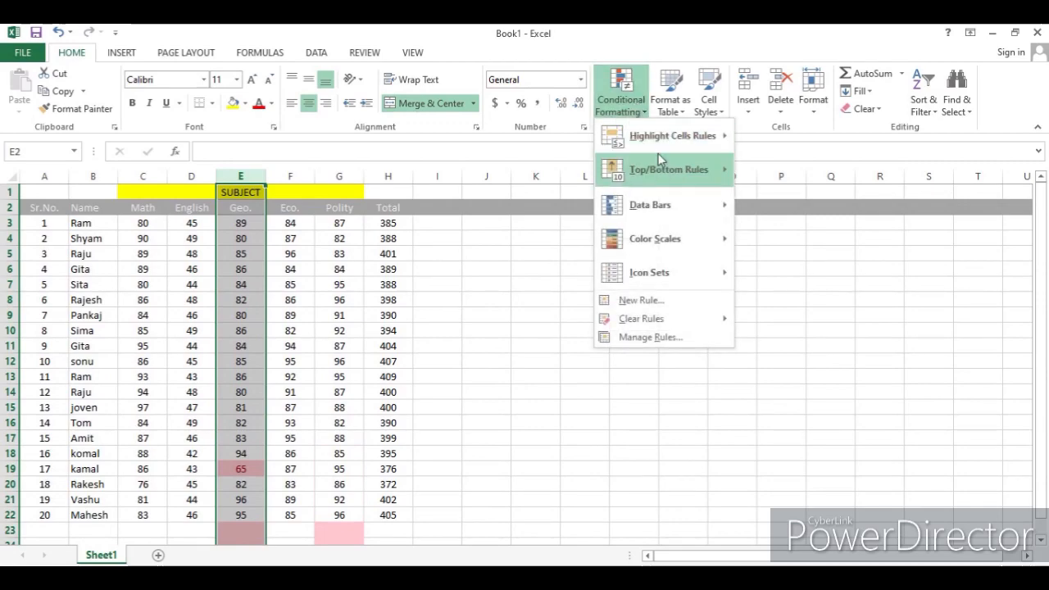
pyautogui.moveTo(668, 136)
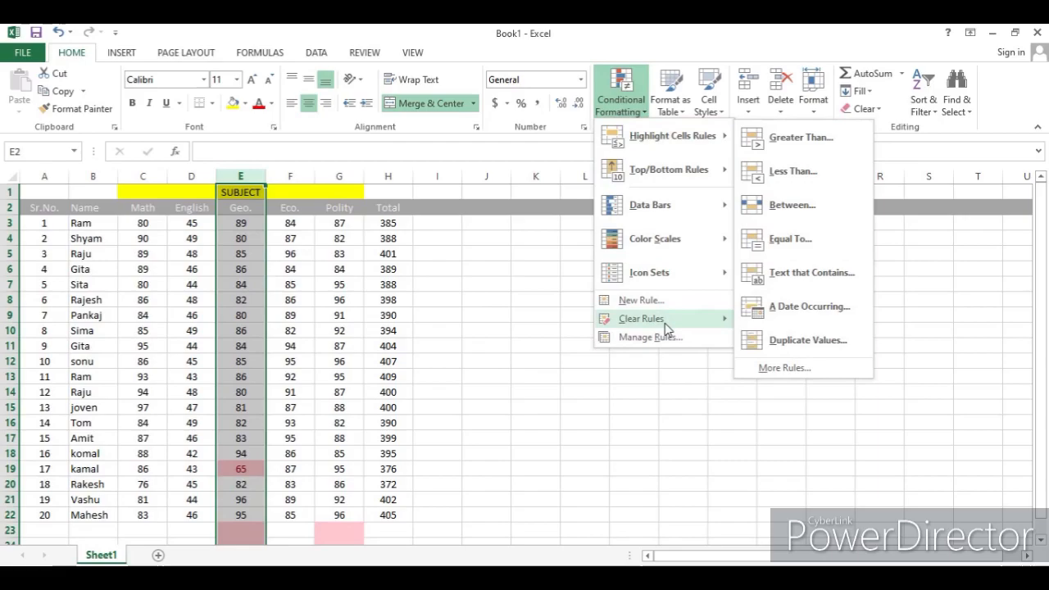
pyautogui.moveTo(665, 329)
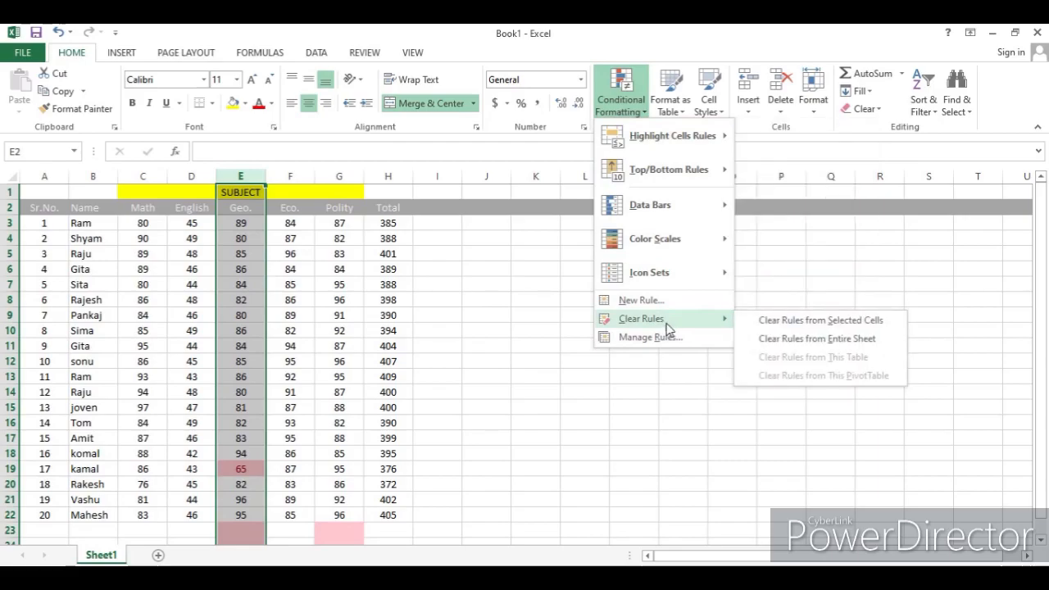
pyautogui.click(803, 321)
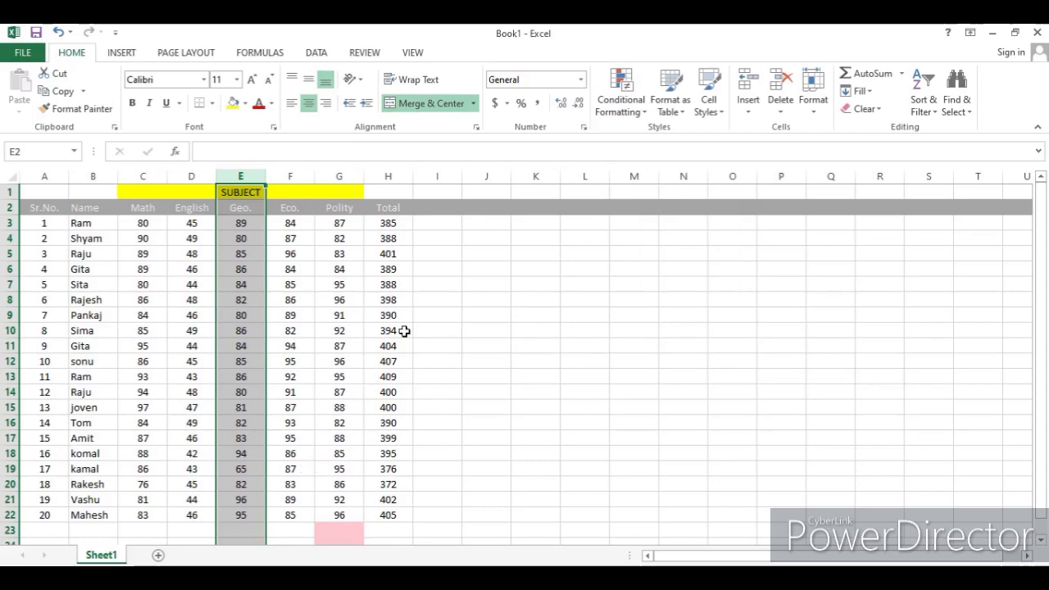
# - Highlight Geo. values between 80 and 90 with light red fill and dark red text
pyautogui.click(640, 120)
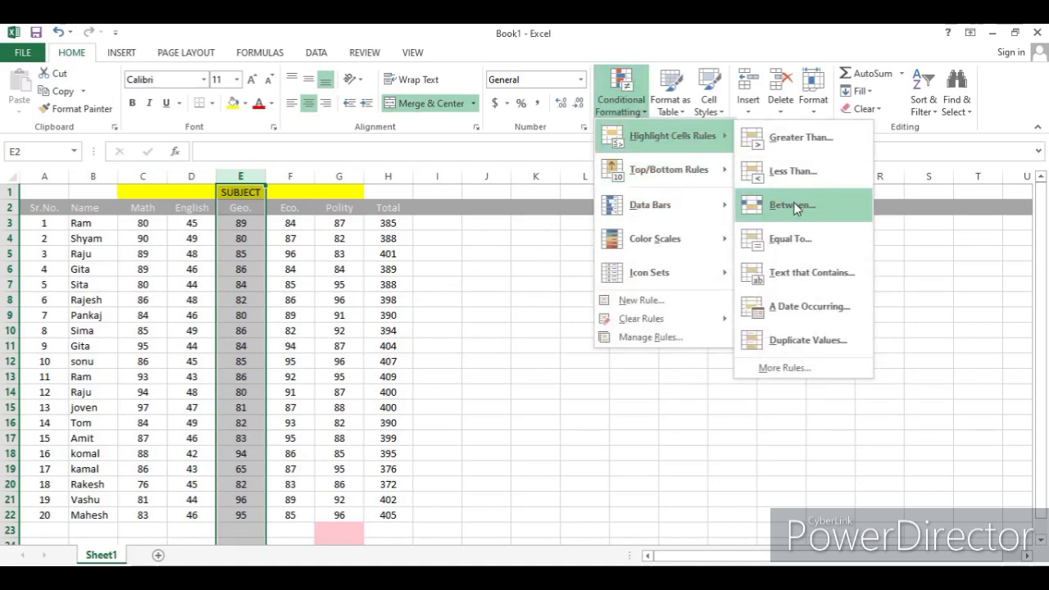
pyautogui.click(791, 205)
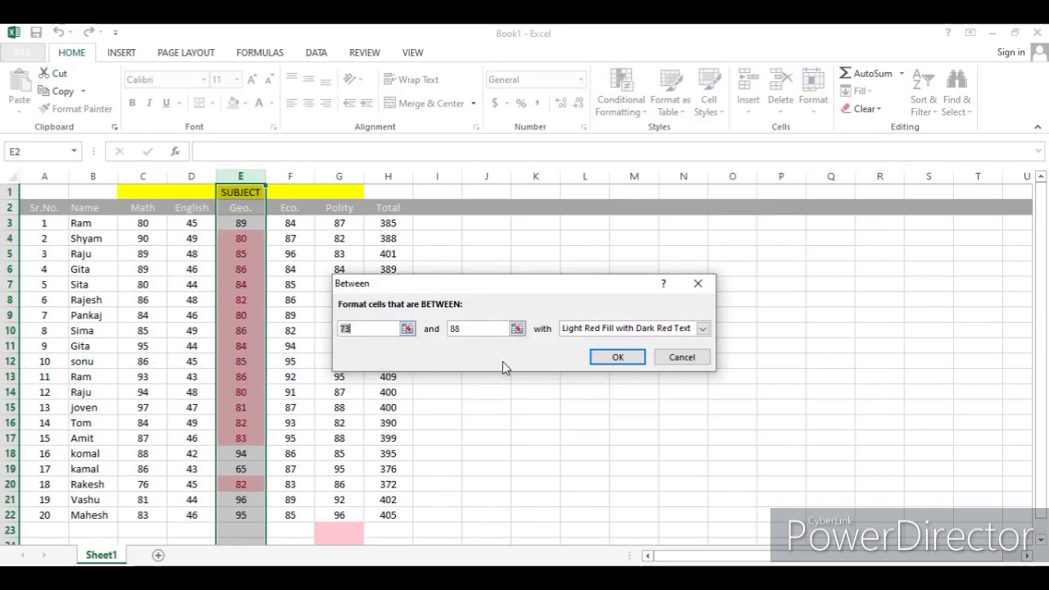
pyautogui.write('80')
pyautogui.press('BackSpace')
pyautogui.press('BackSpace')
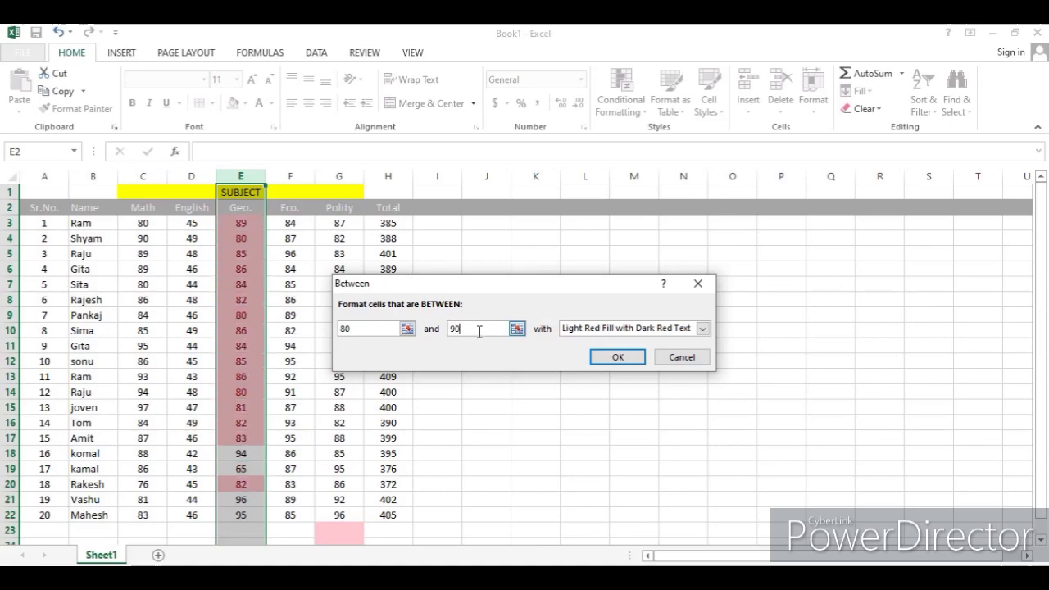
pyautogui.click(615, 358)
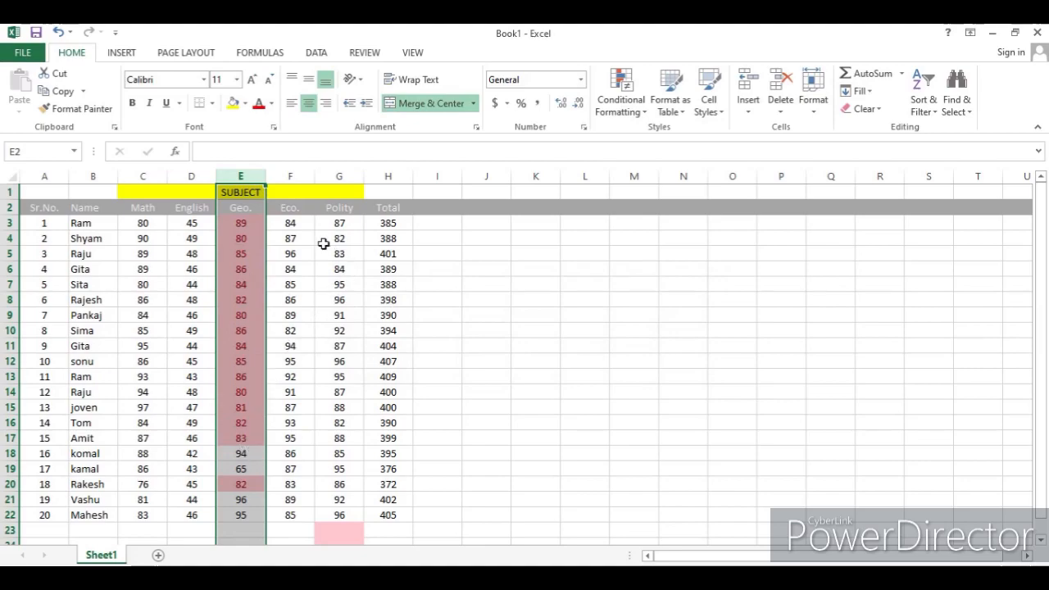
# - Clear the conditional formatting rules from the selected Geo. column
pyautogui.click(616, 106)
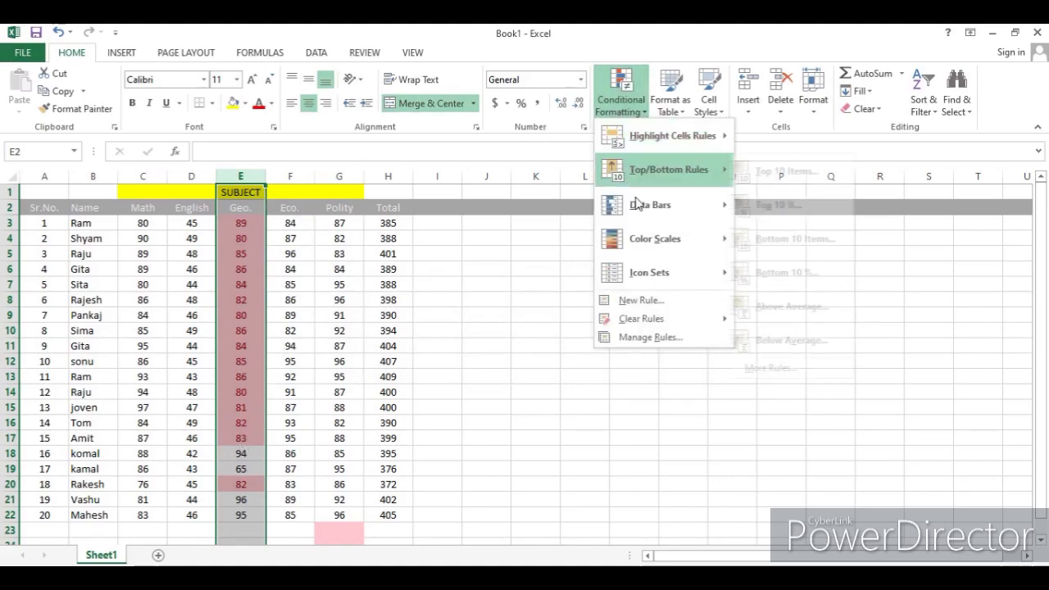
pyautogui.moveTo(662, 321)
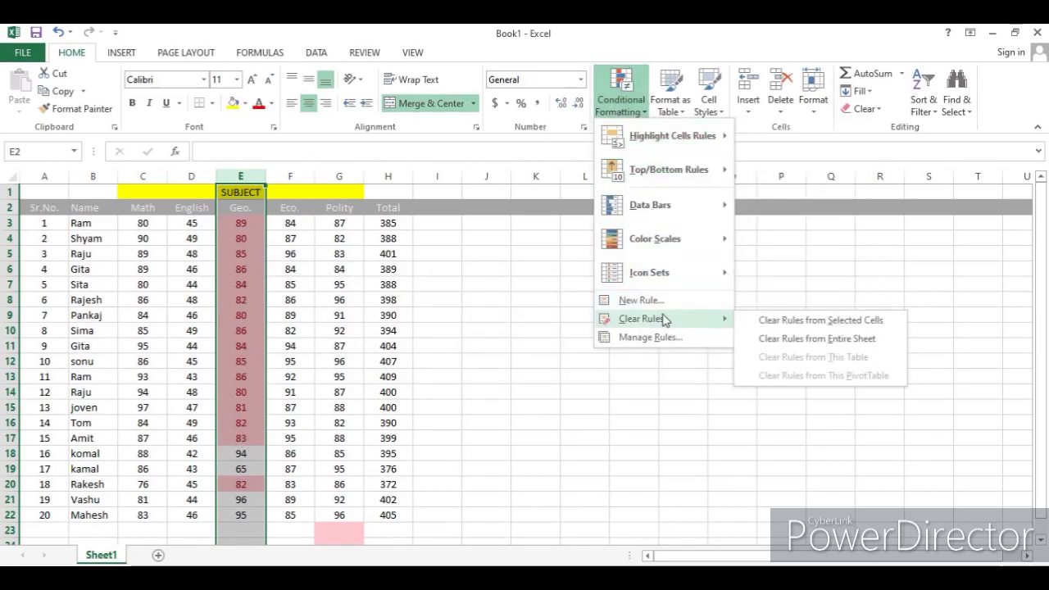
pyautogui.click(778, 321)
# - Highlight Geo. values equal to 80 with light red fill and dark red text
pyautogui.click(630, 105)
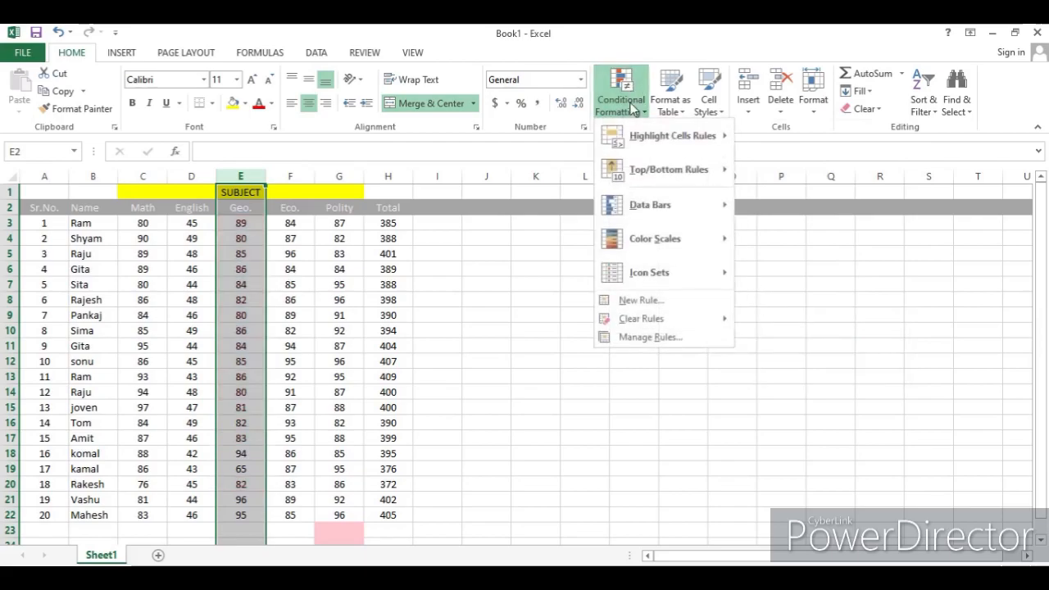
pyautogui.moveTo(685, 132)
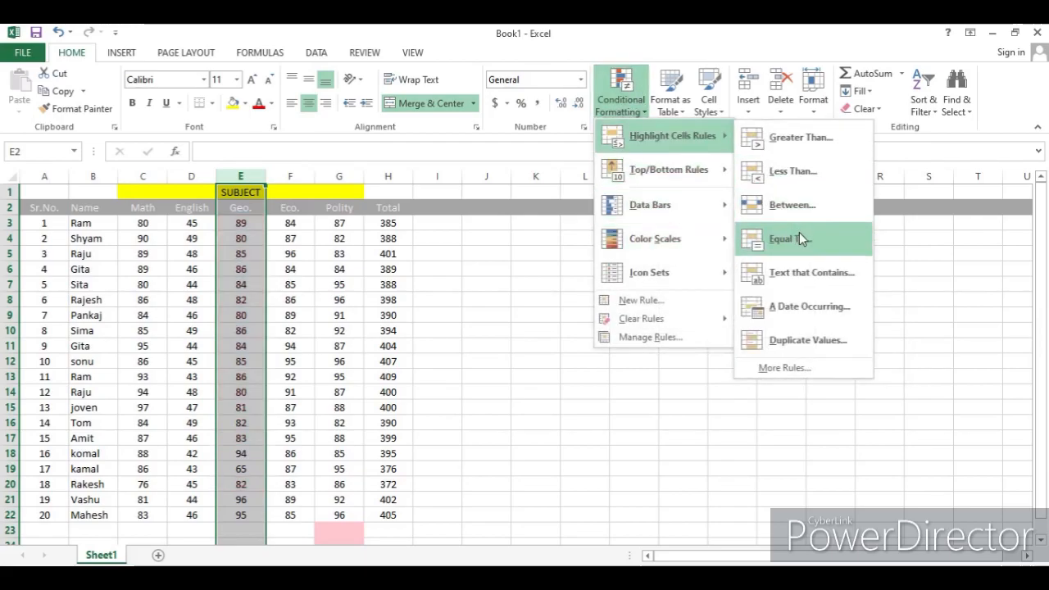
pyautogui.click(821, 245)
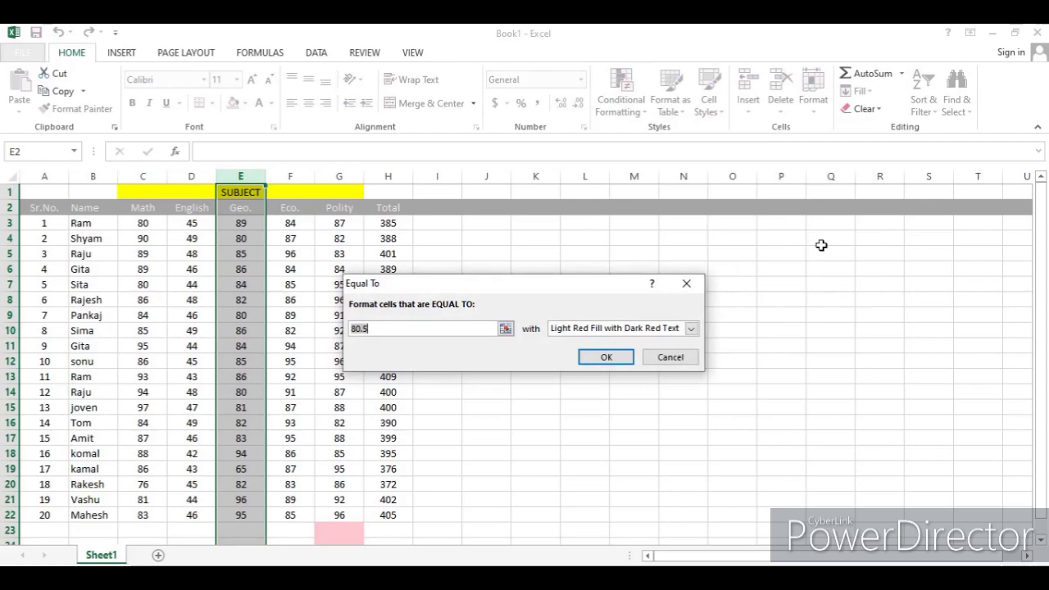
pyautogui.write('80')
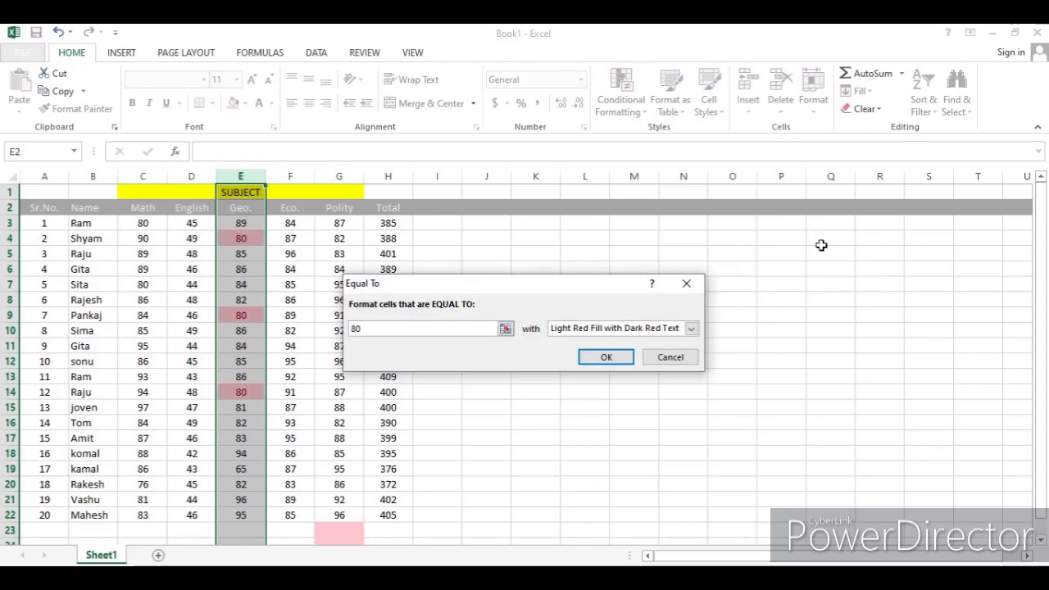
pyautogui.click(606, 358)
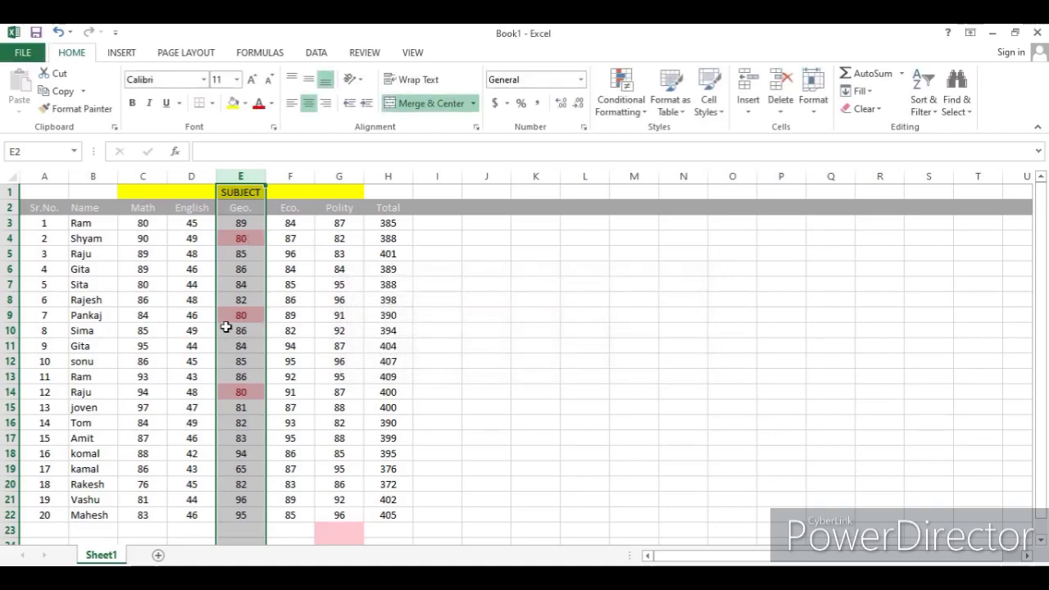
# - Clear the conditional formatting rules from the selected Geo. column again
pyautogui.click(620, 97)
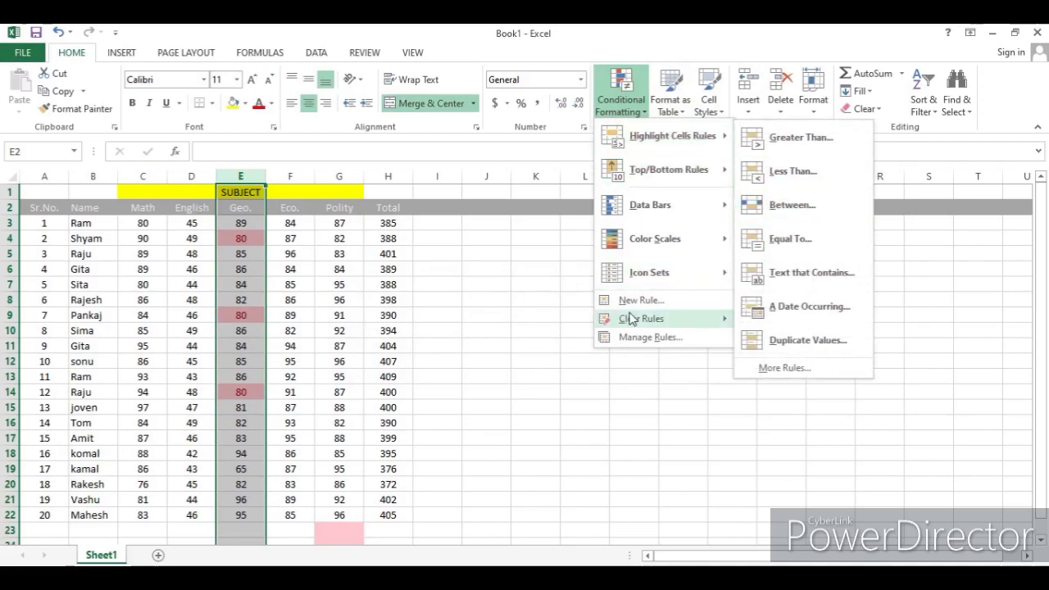
pyautogui.moveTo(633, 318)
pyautogui.click(846, 320)
pyautogui.click(621, 96)
pyautogui.moveTo(632, 136)
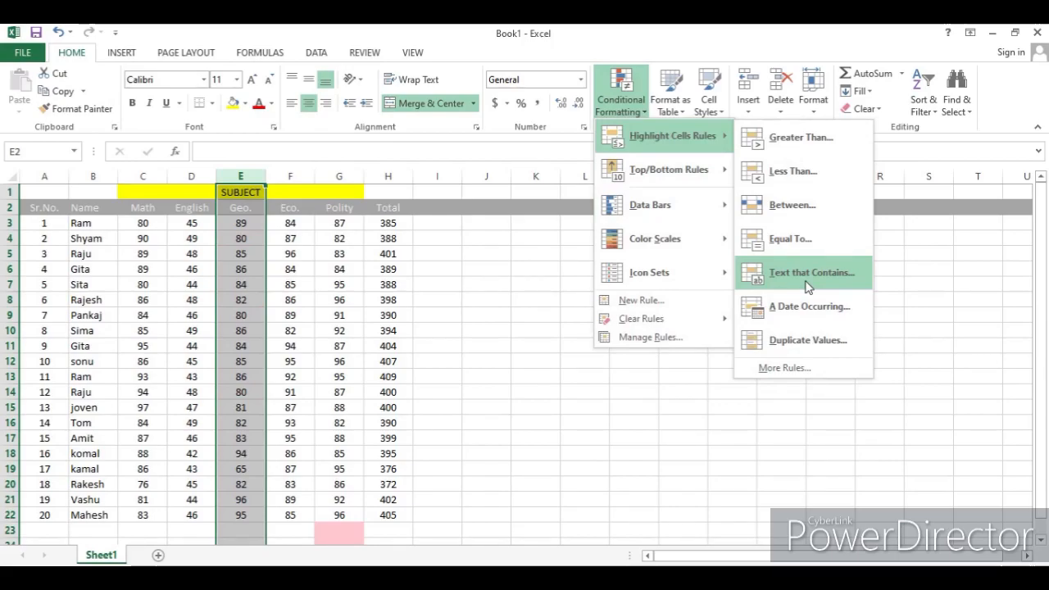
pyautogui.click(92, 174)
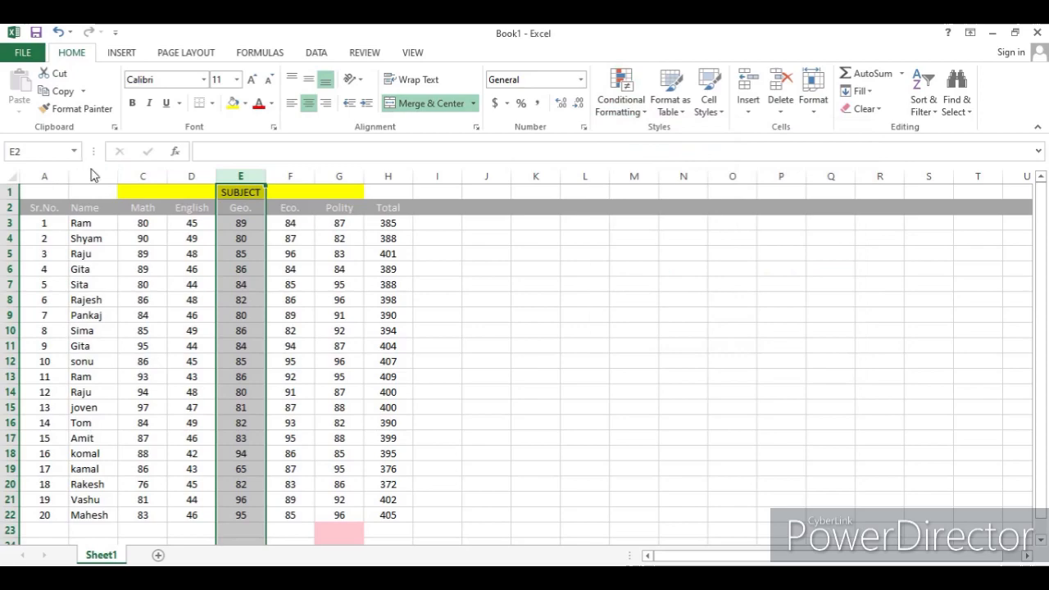
# - Select the Name column and highlight cells containing the text raju with light red fill and dark red text
pyautogui.click(92, 174)
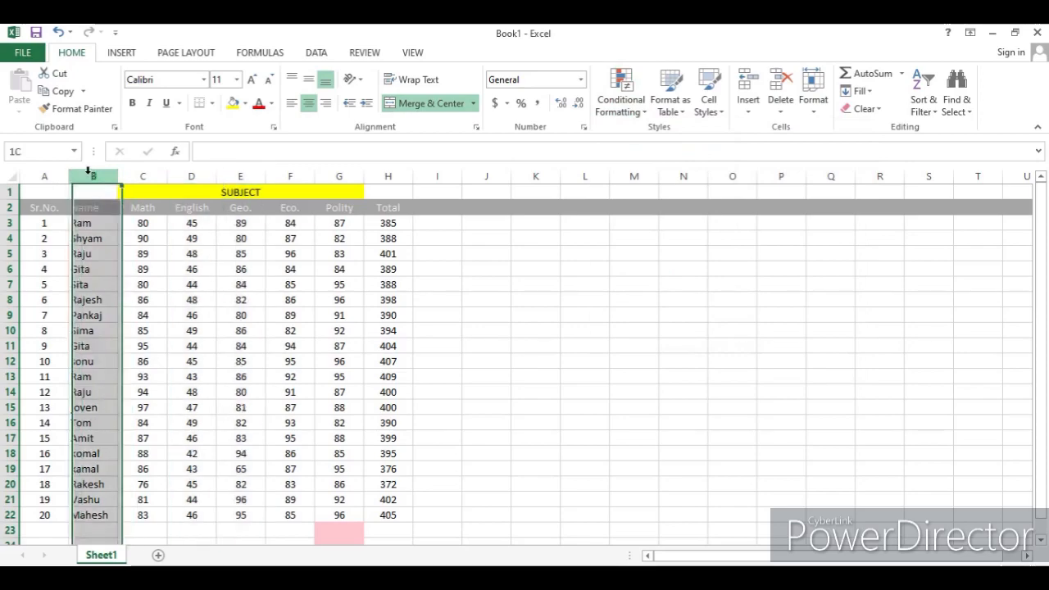
pyautogui.click(637, 115)
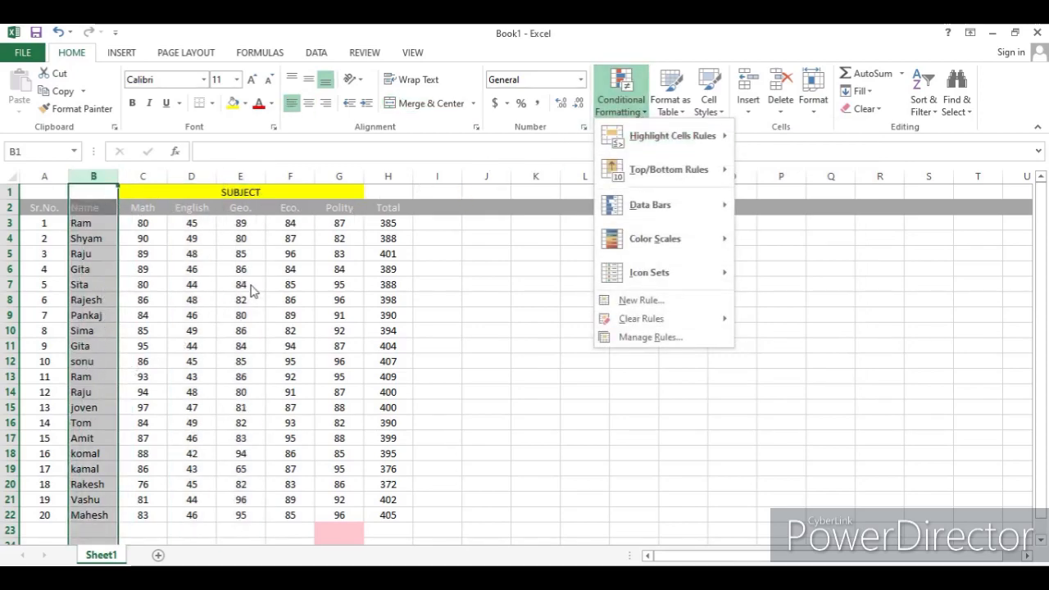
pyautogui.moveTo(688, 137)
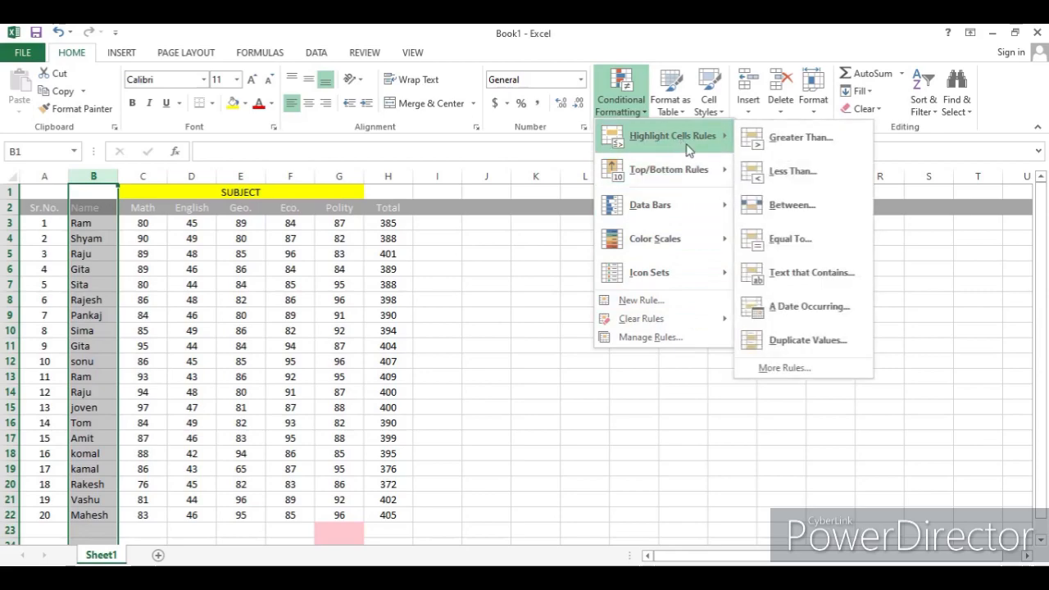
pyautogui.click(835, 273)
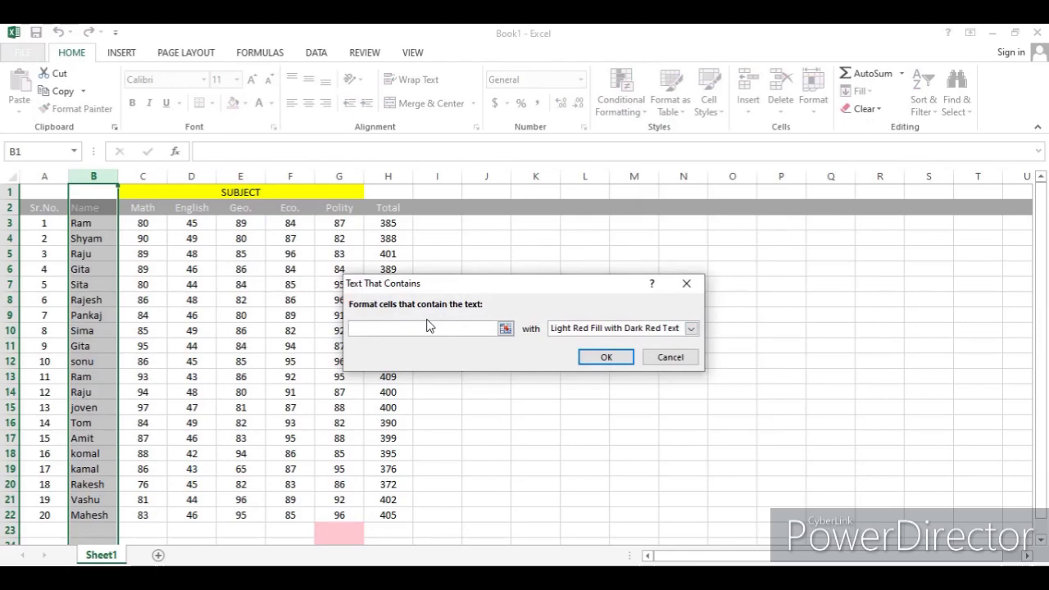
pyautogui.write('r')
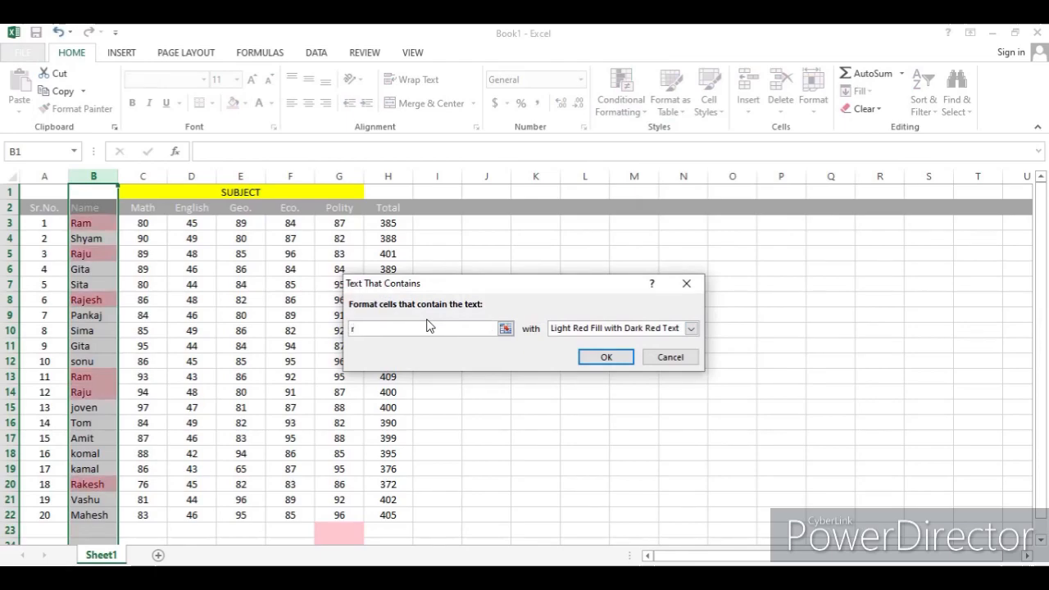
pyautogui.write('aju')
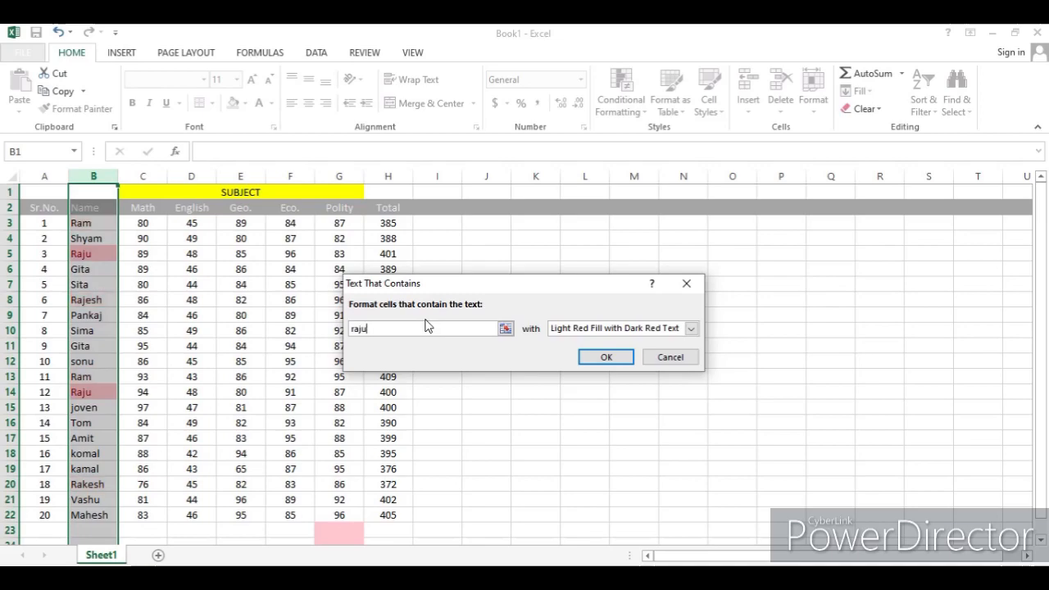
pyautogui.click(606, 357)
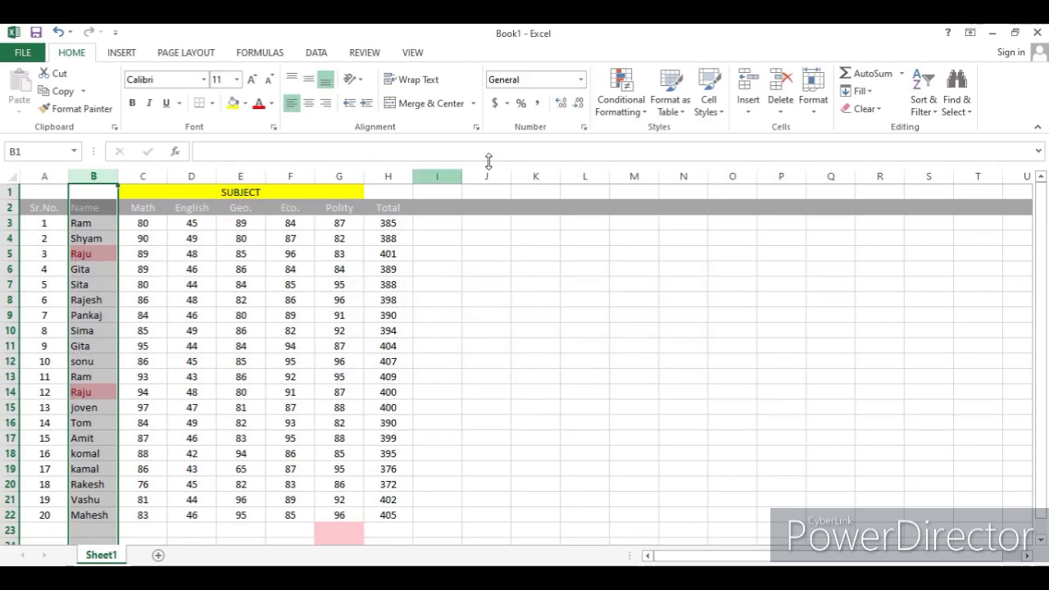
# - Clear the conditional formatting rules from the selected Name column
pyautogui.click(620, 96)
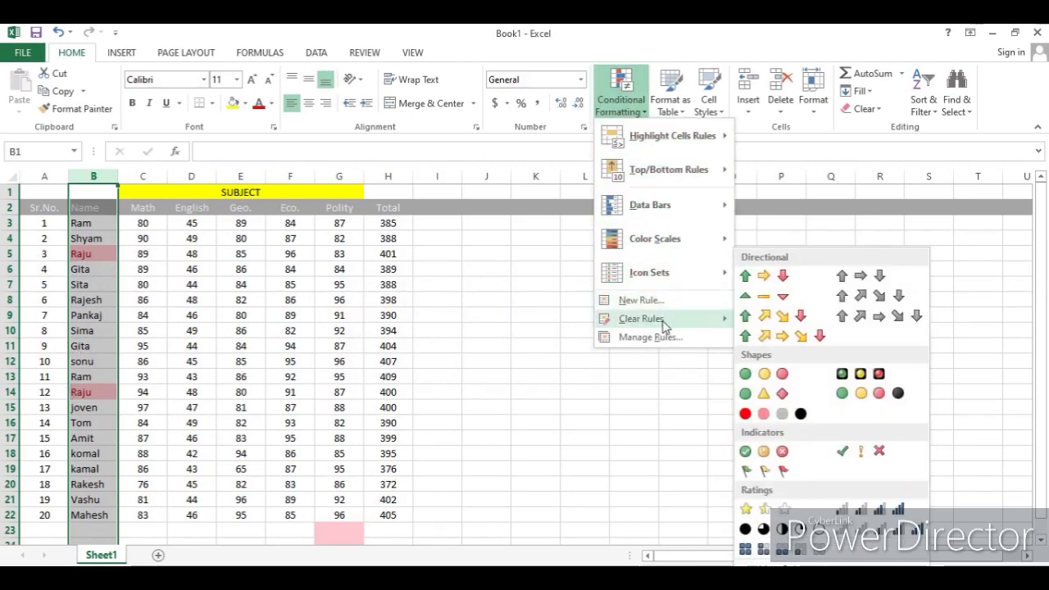
pyautogui.moveTo(662, 321)
pyautogui.click(769, 321)
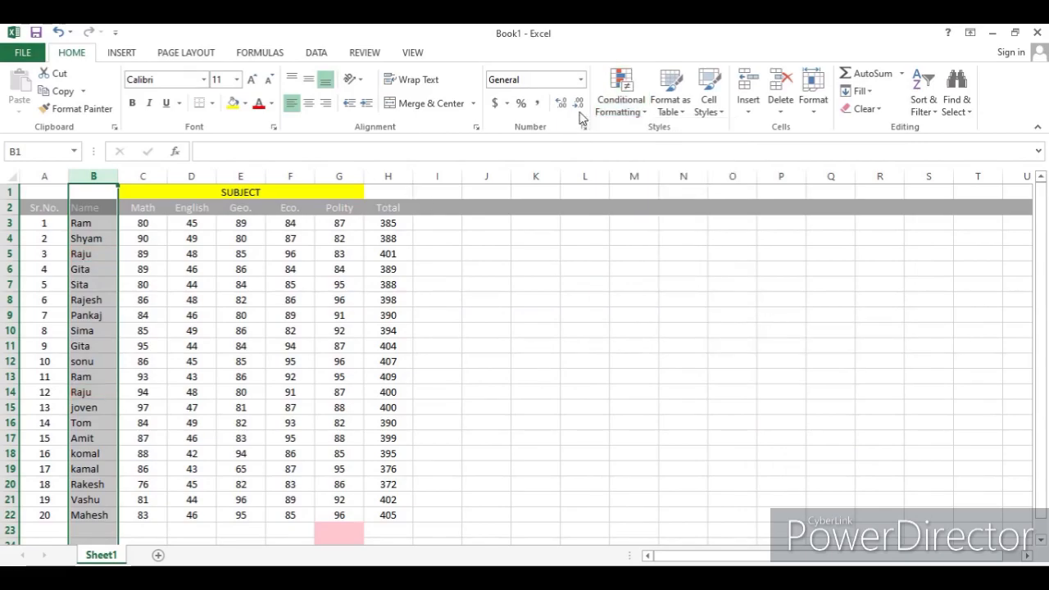
pyautogui.click(630, 111)
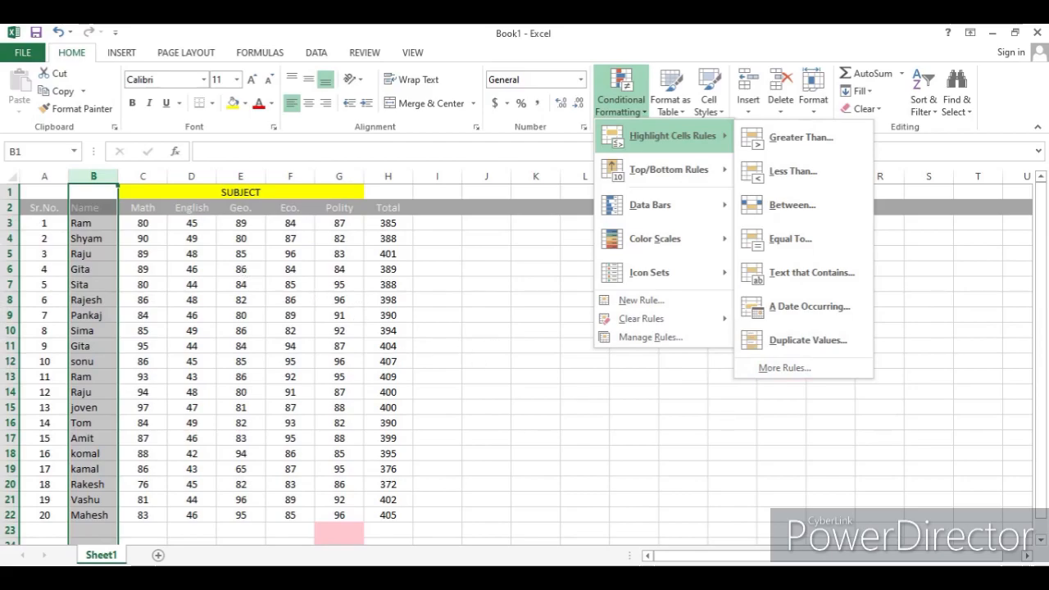
pyautogui.moveTo(1038, 360); pyautogui.dragTo(1037, 398)
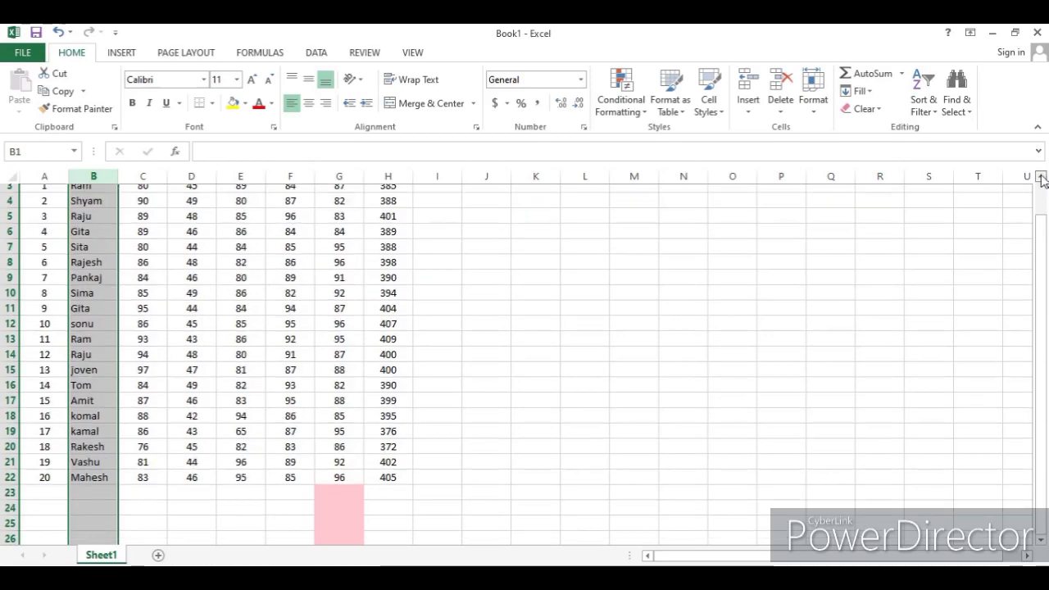
pyautogui.scroll(1, 1038, 175)
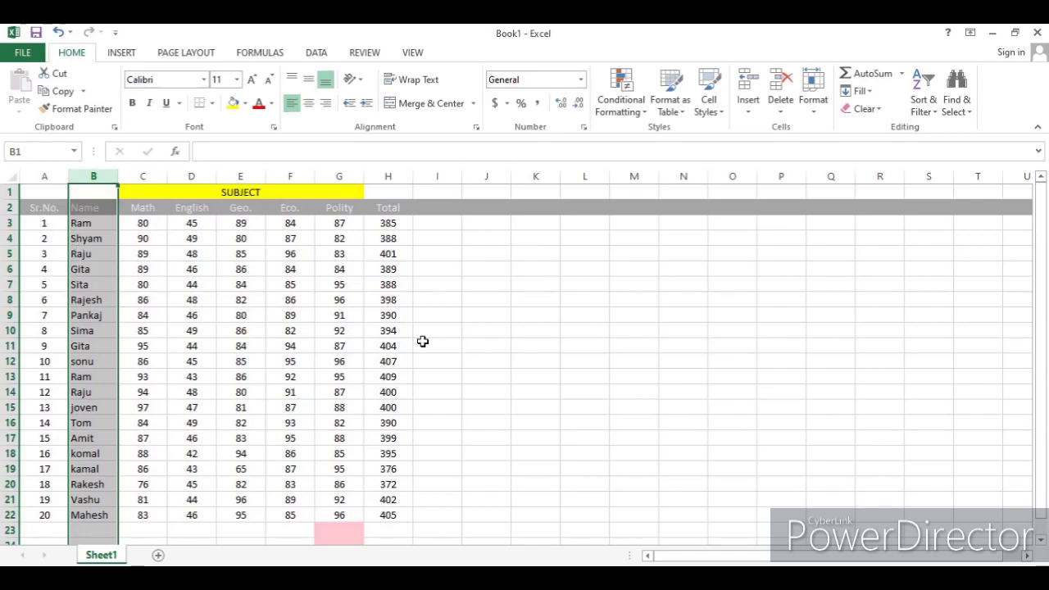
pyautogui.scroll(-3, 569, 334)
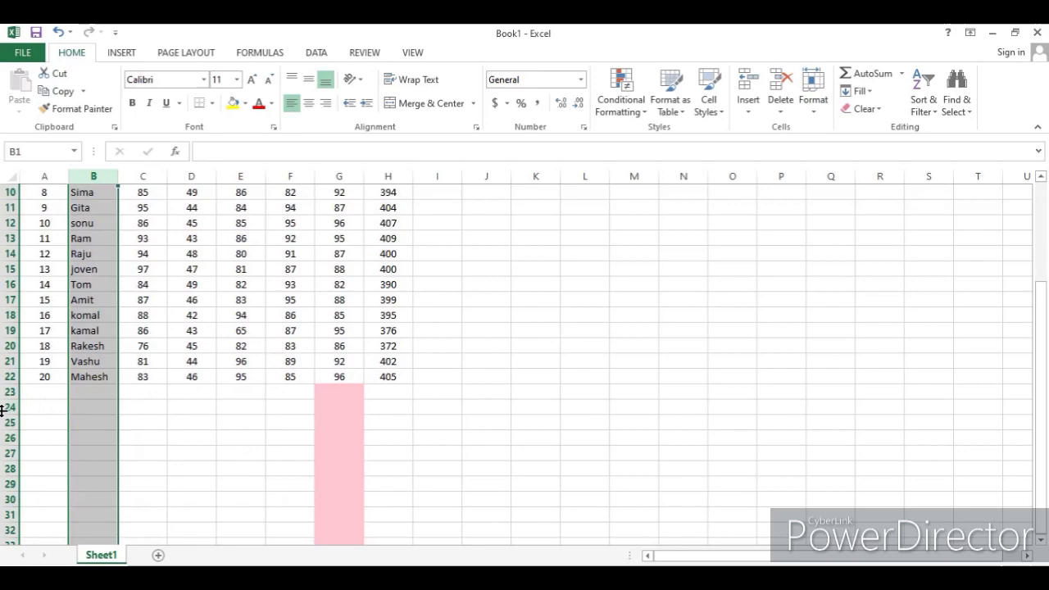
pyautogui.scroll(3, 484, 357)
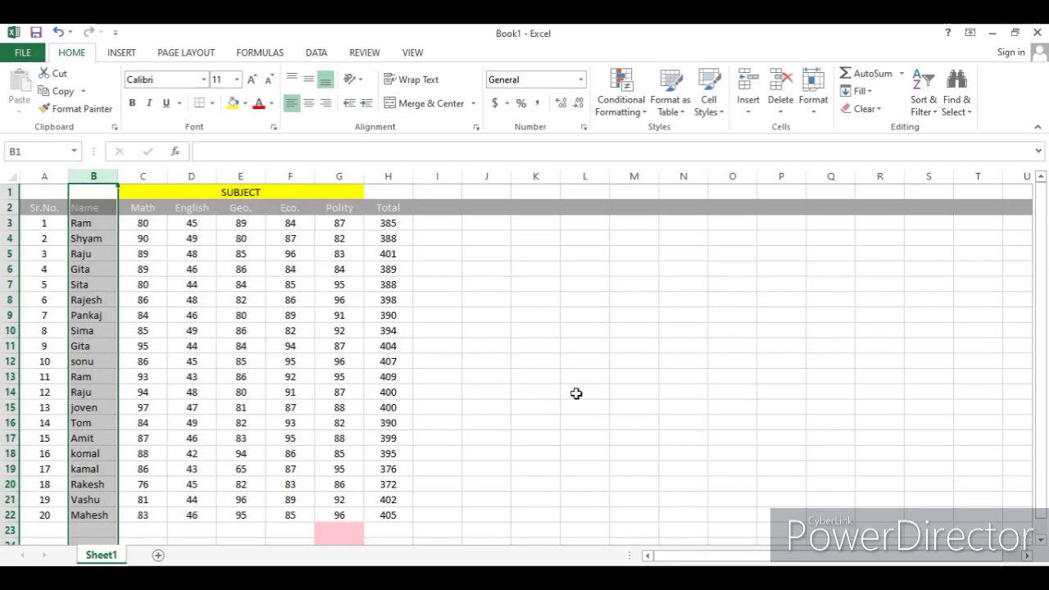
pyautogui.scroll(-2, 573, 392)
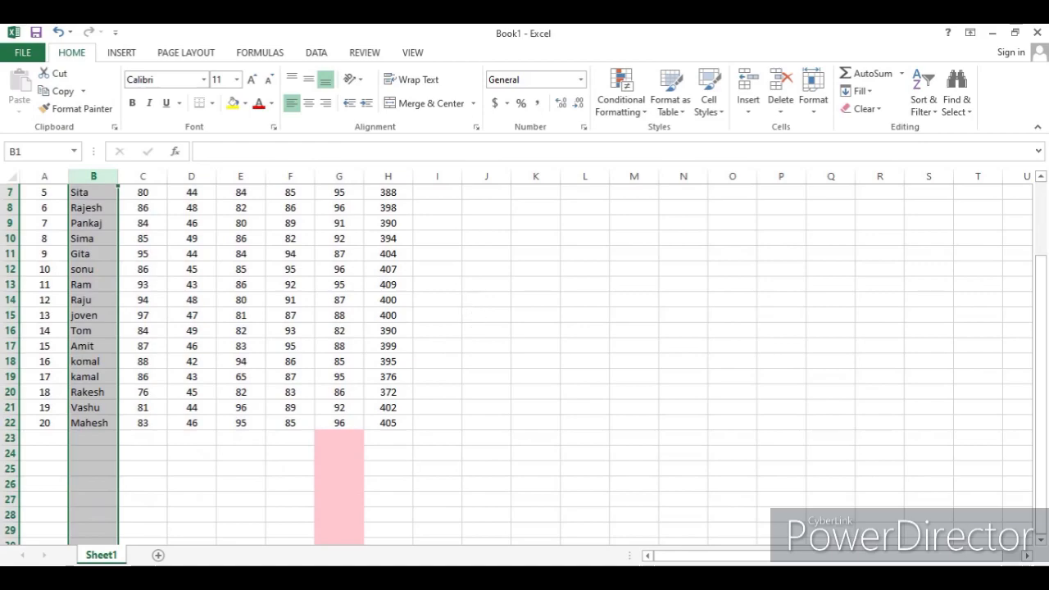
pyautogui.scroll(2, 514, 436)
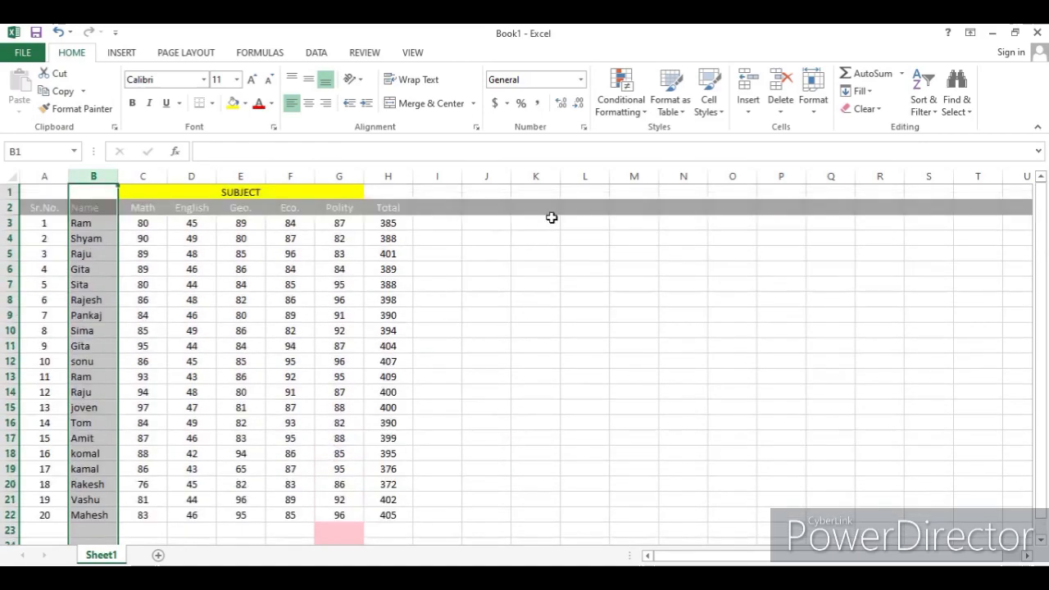
# - Open the A Date Occurring highlight rule for the Name column and close it without applying
pyautogui.click(636, 121)
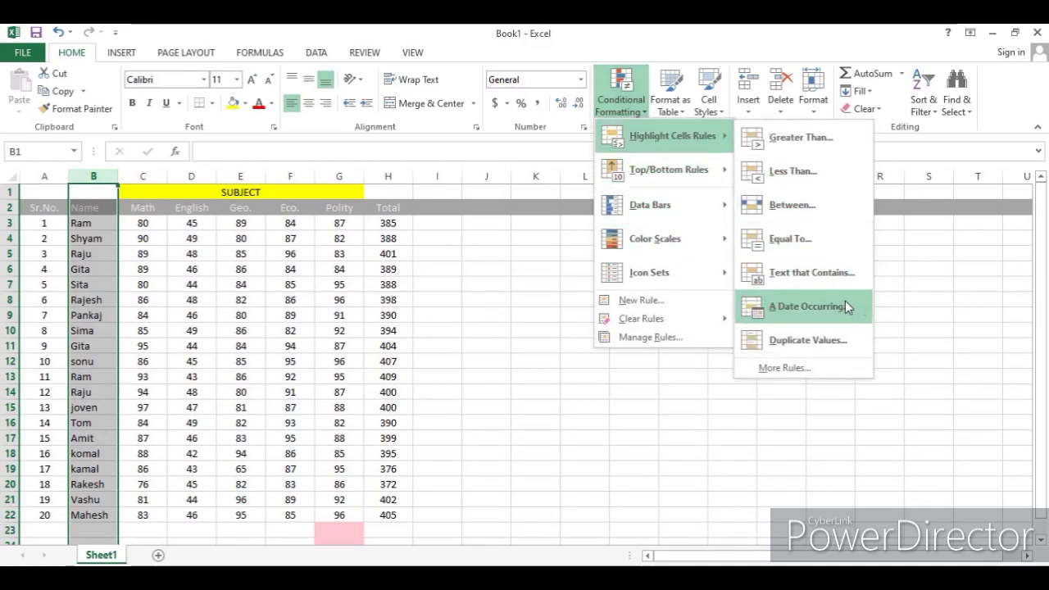
pyautogui.click(844, 301)
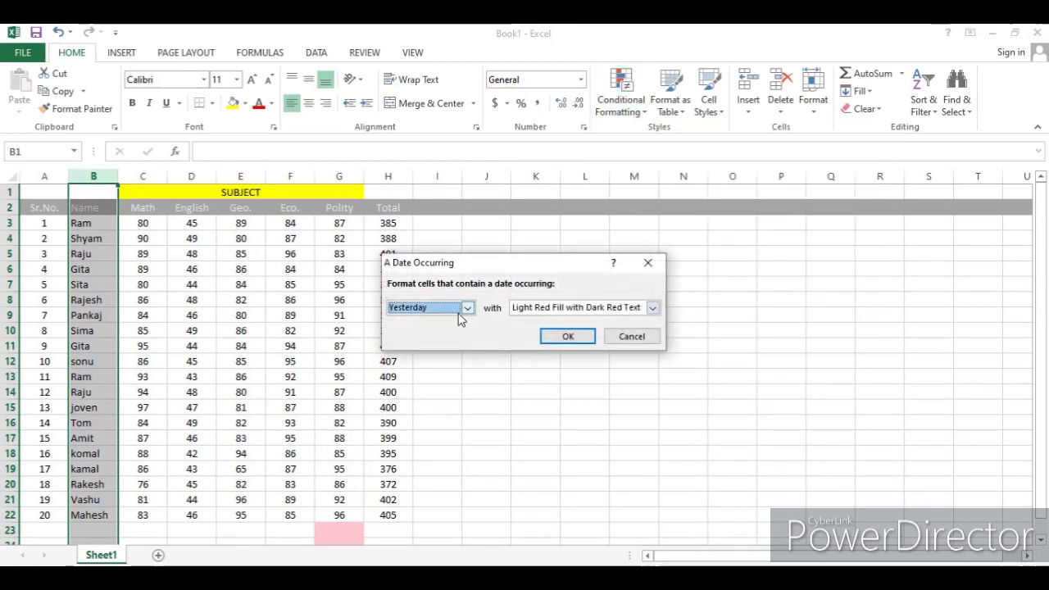
pyautogui.click(647, 262)
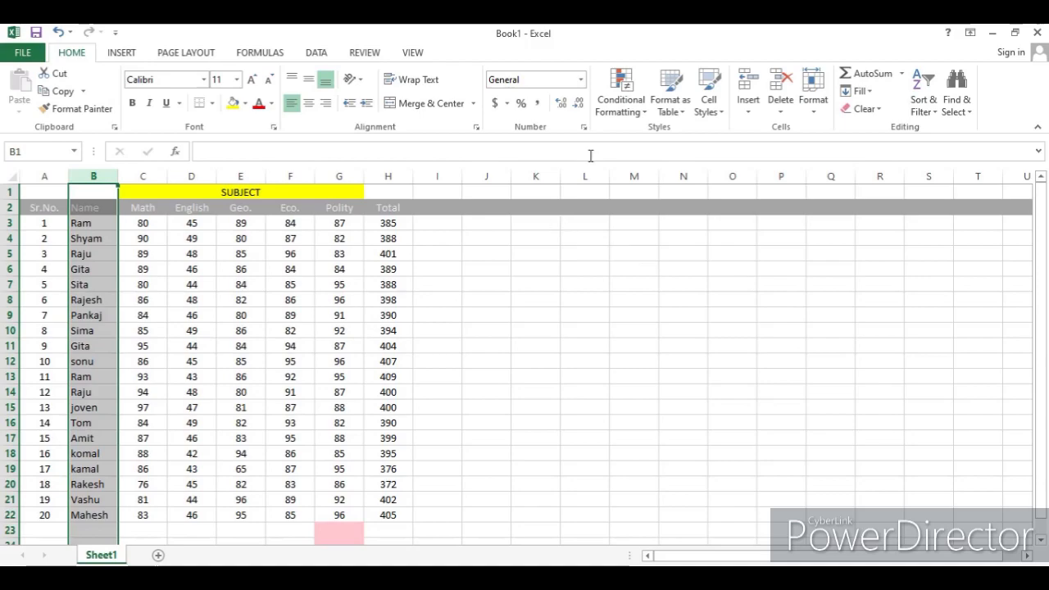
# - Preview the Duplicate Values highlight rule on the Name column and close it without applying
pyautogui.click(631, 106)
pyautogui.moveTo(674, 127)
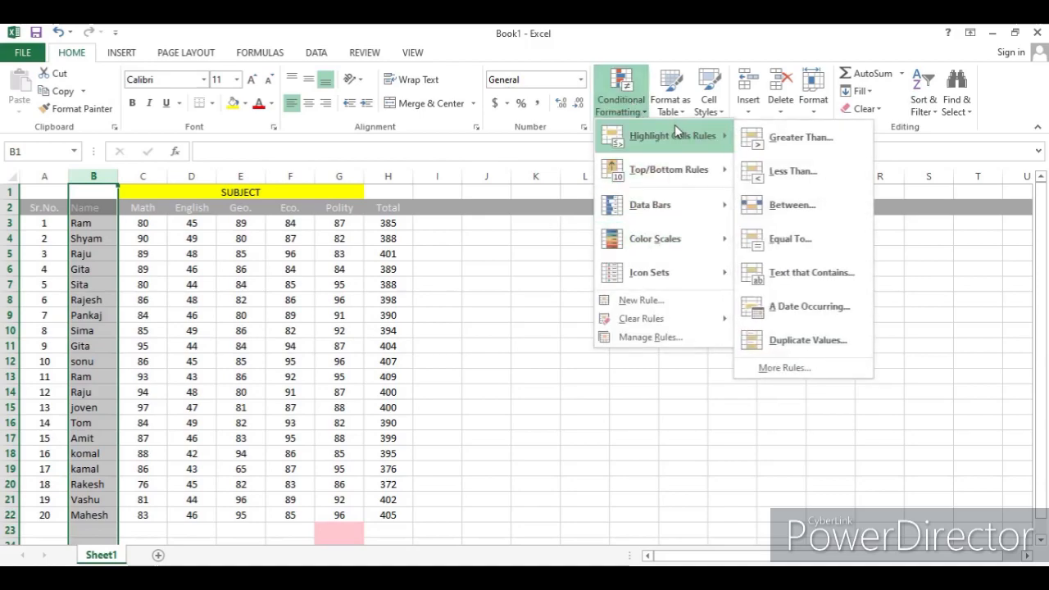
pyautogui.click(832, 344)
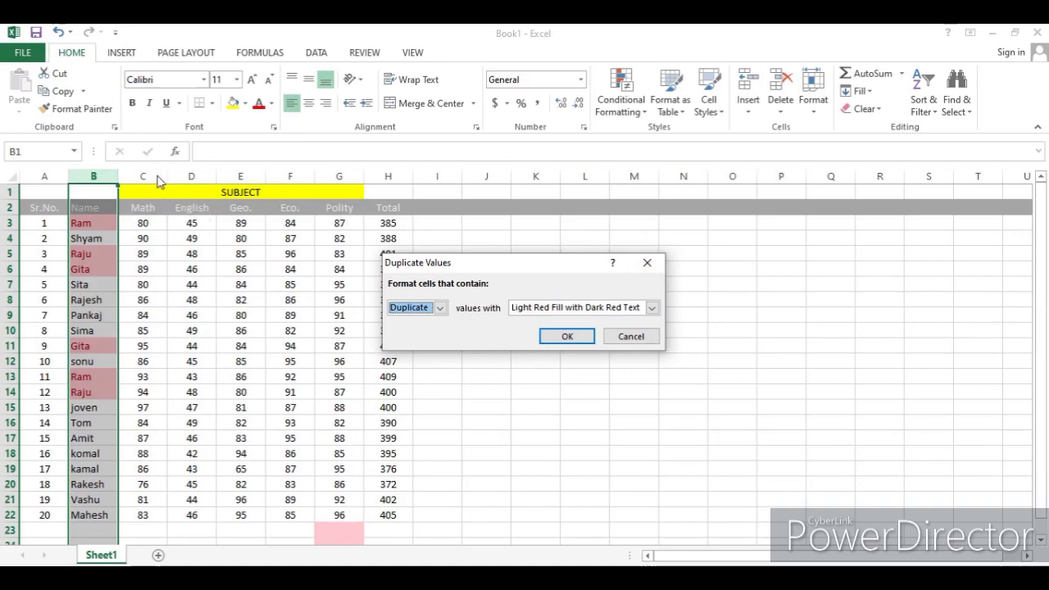
pyautogui.click(646, 262)
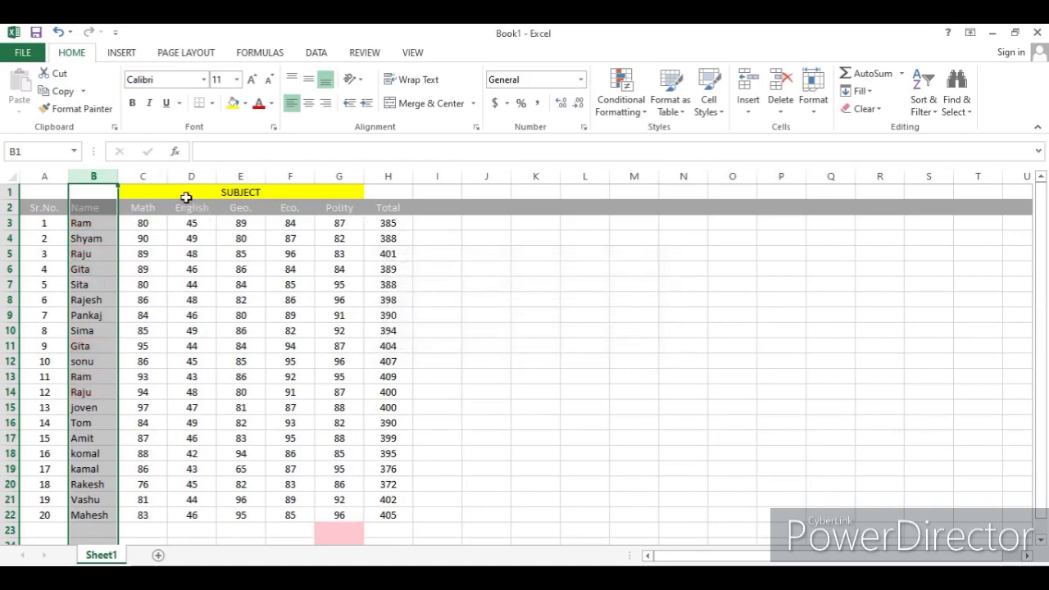
# - Select the Geo. column, preview the Duplicate Values rule switched to Unique, and close it without applying
pyautogui.click(248, 177)
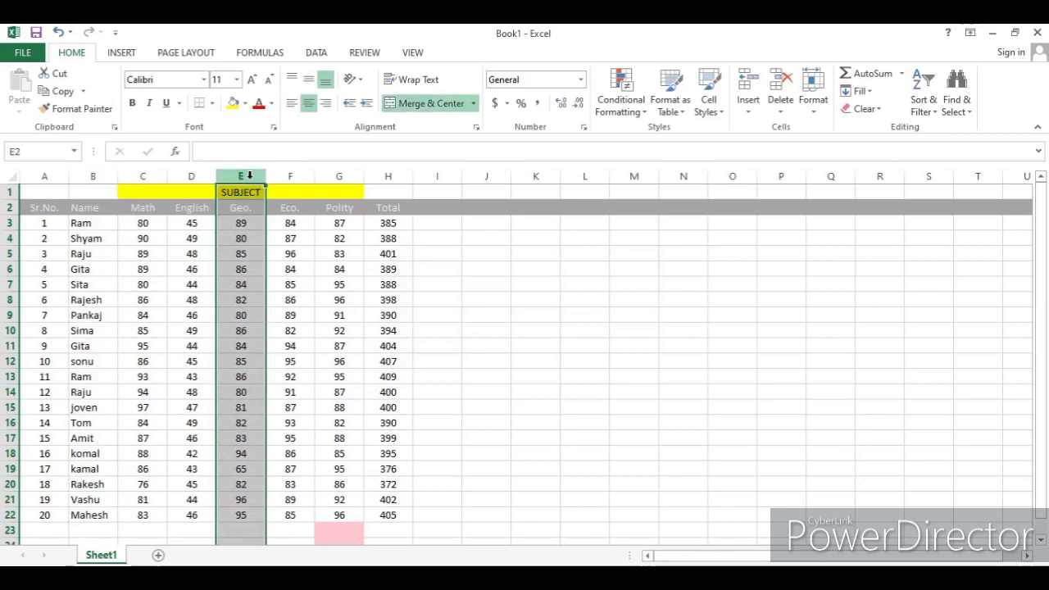
pyautogui.click(635, 108)
pyautogui.moveTo(662, 149)
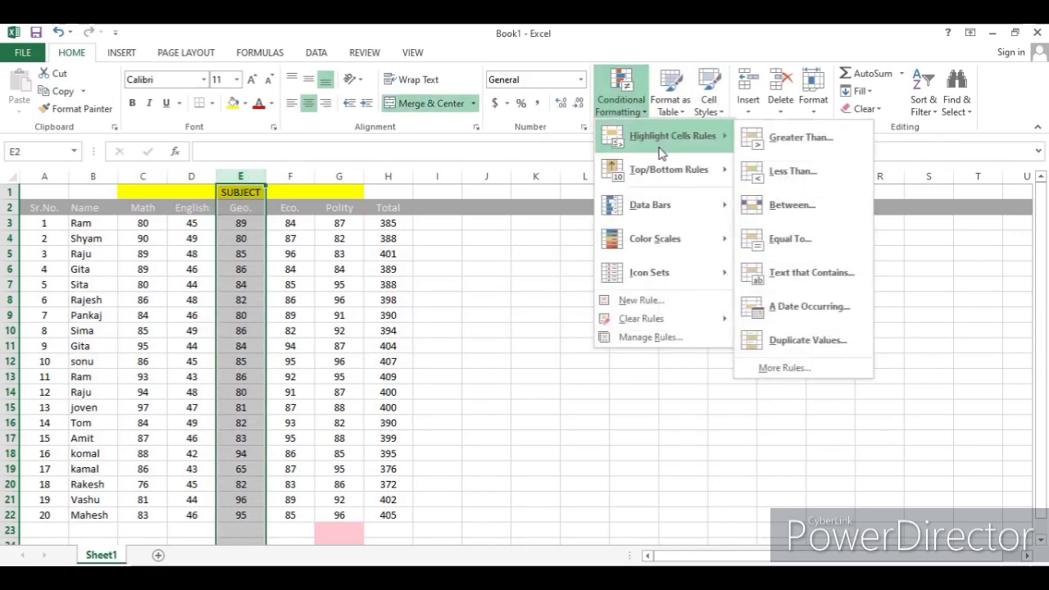
pyautogui.click(811, 338)
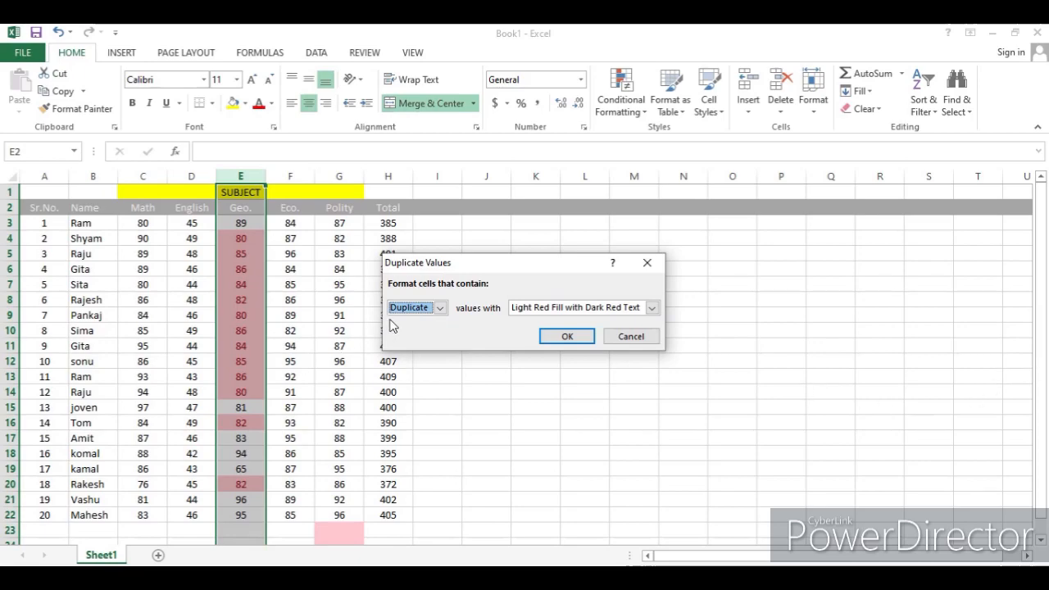
pyautogui.click(439, 308)
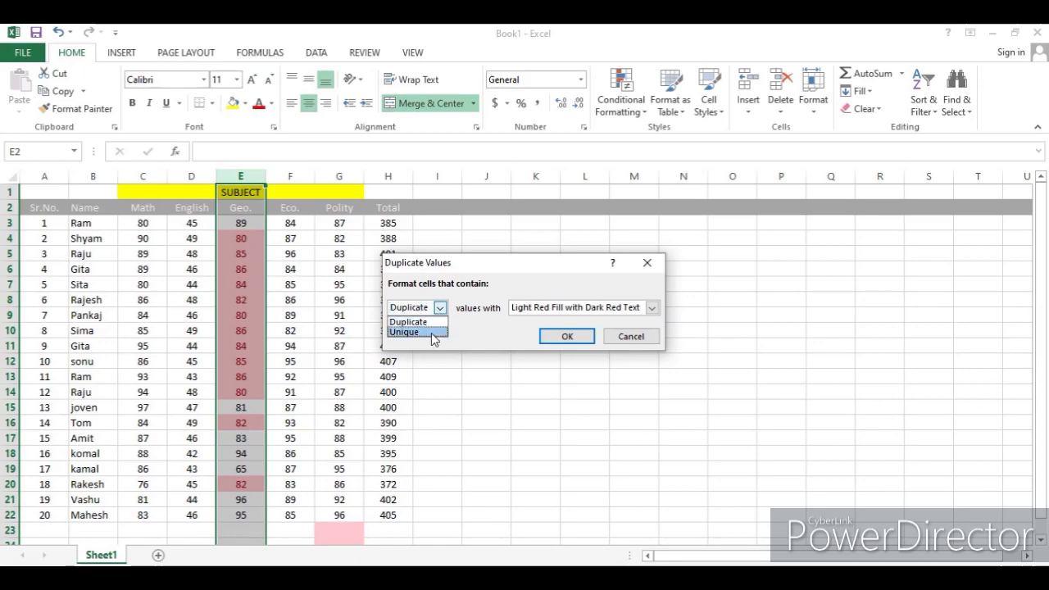
pyautogui.click(431, 332)
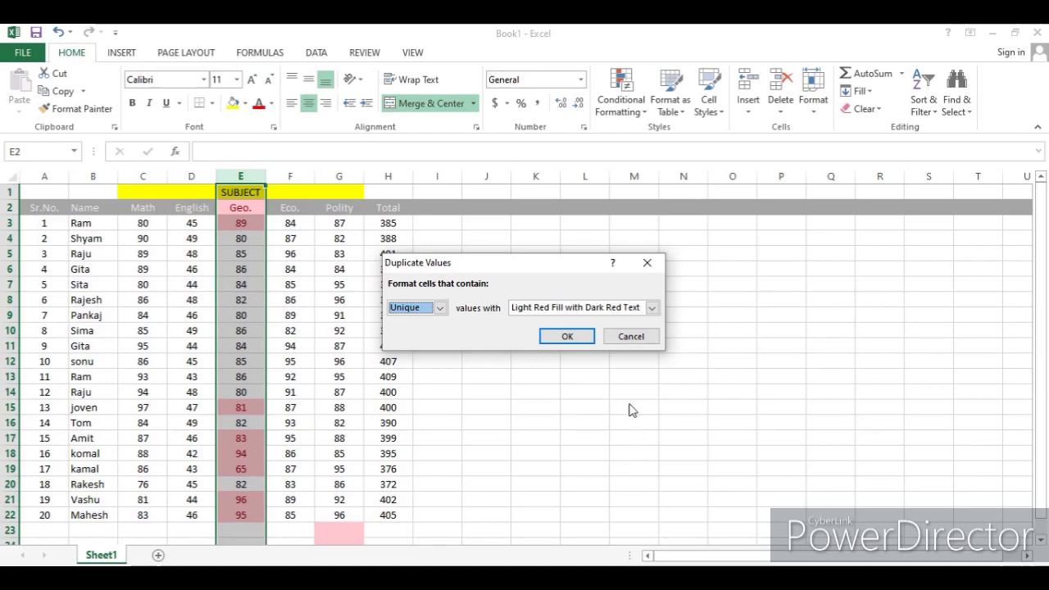
pyautogui.click(648, 264)
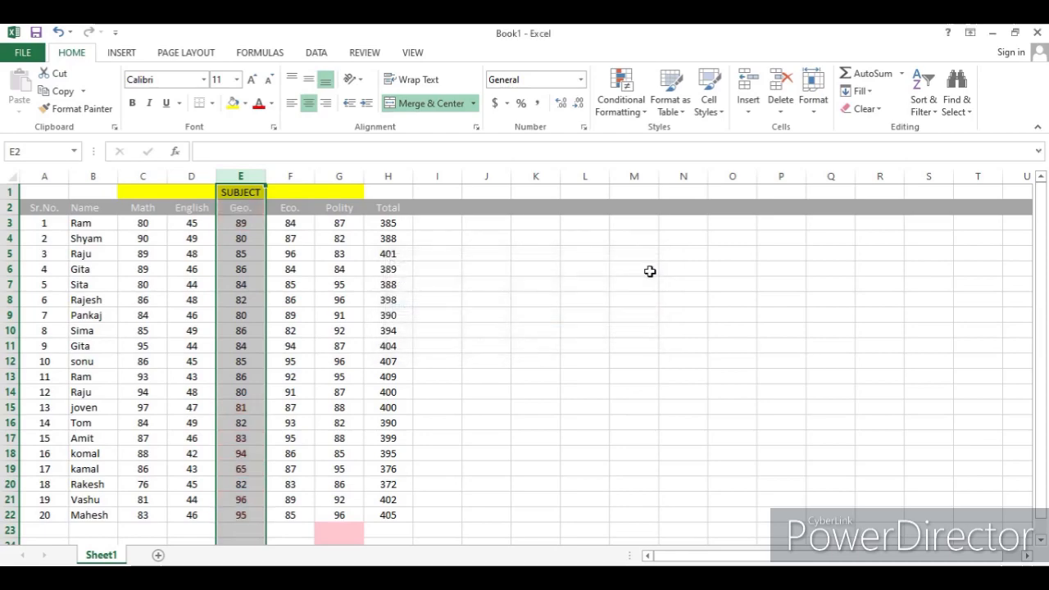
# - Open the Highlight Cells Rules options for the selected Geo. column
pyautogui.click(620, 102)
pyautogui.moveTo(686, 135)
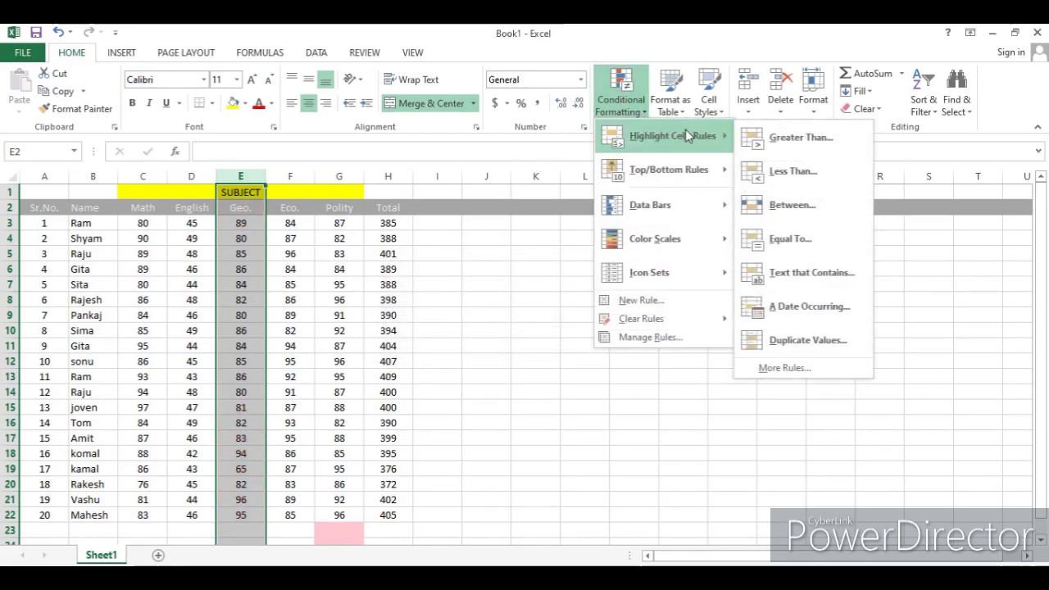